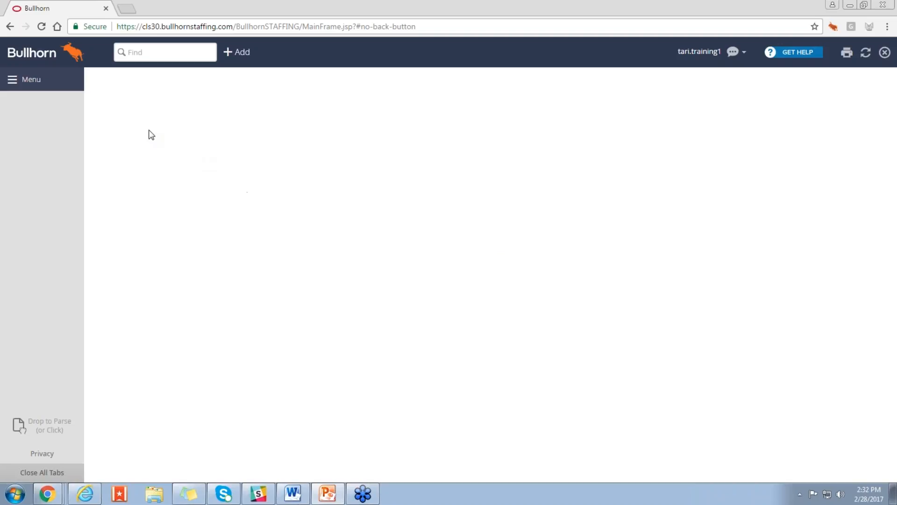
Step: Open the Tearsheet List and look through the owner choices for filtering the tearsheets
left_click(63, 88)
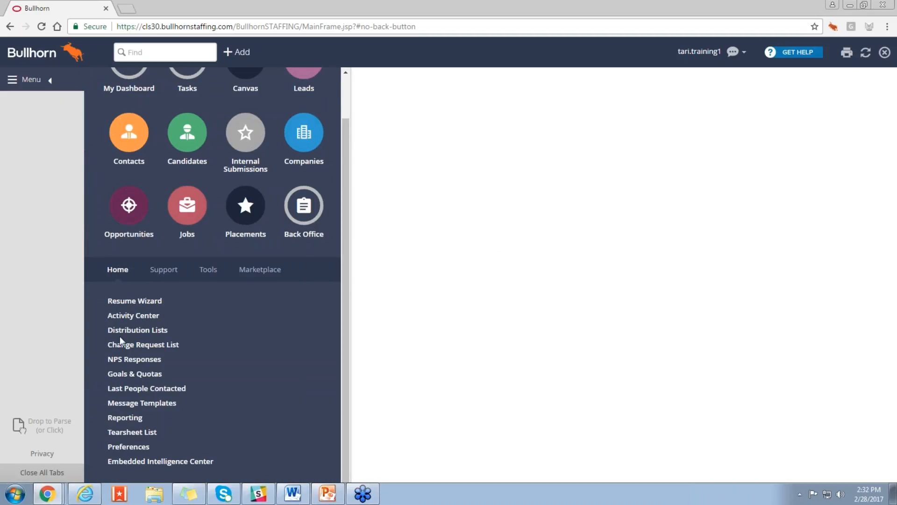
left_click(134, 433)
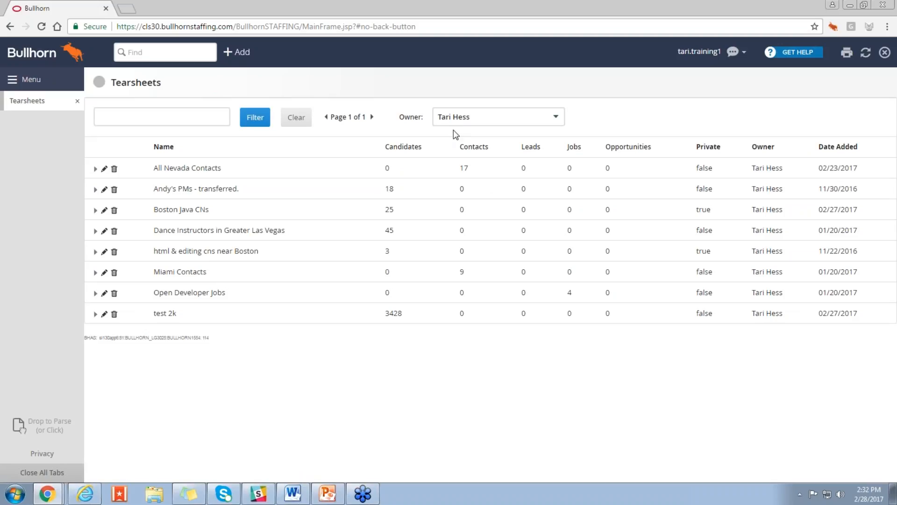
left_click(462, 118)
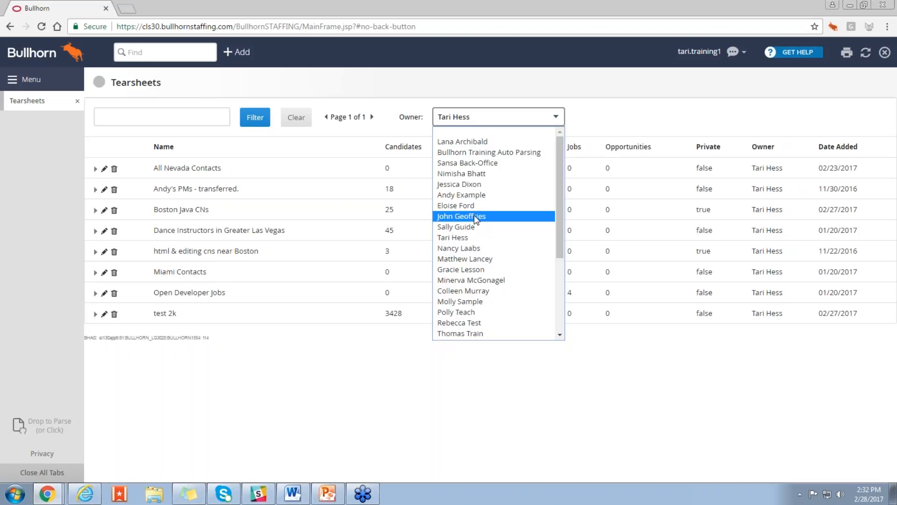
left_click(481, 116)
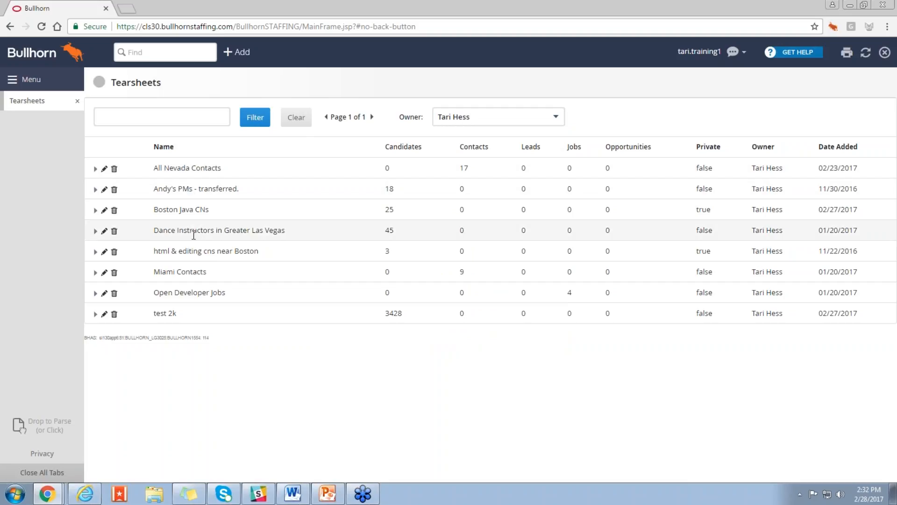
left_click(192, 120)
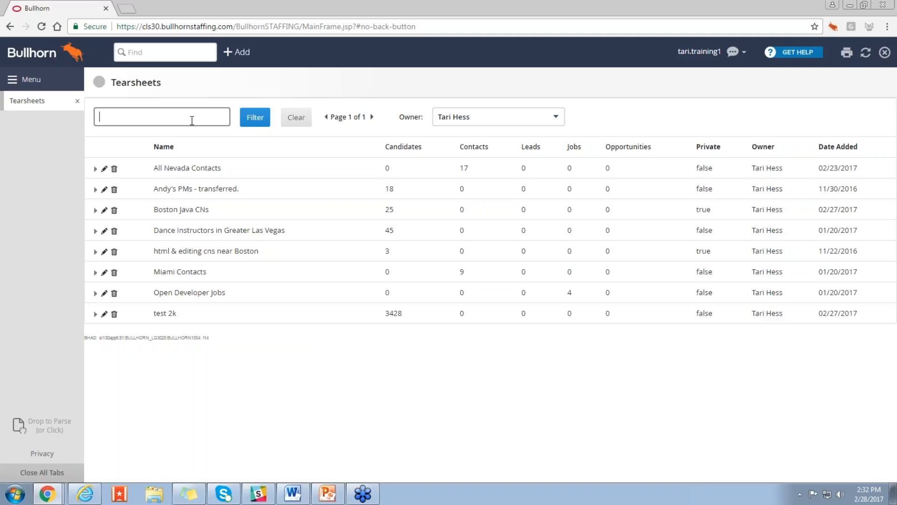
Step: Open the candidate list and start a search with the optional keywords hardware and software
left_click(50, 83)
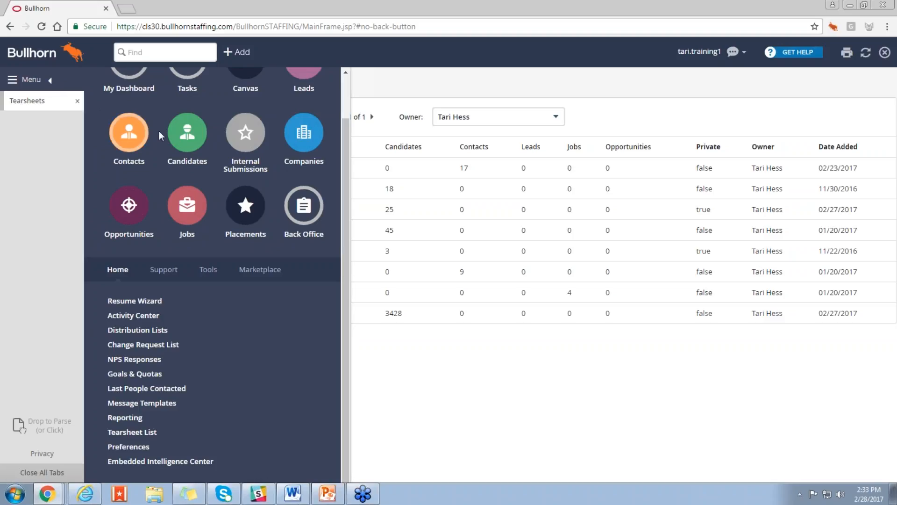
left_click(187, 134)
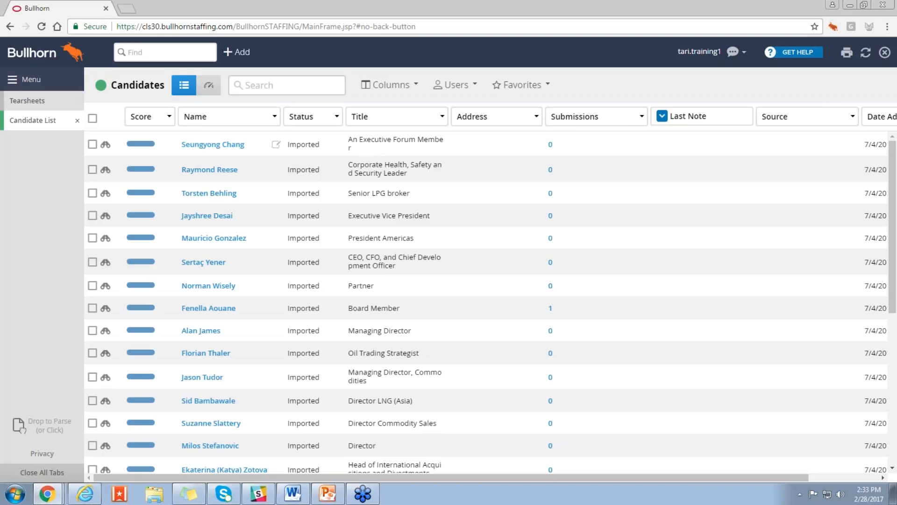
left_click(260, 88)
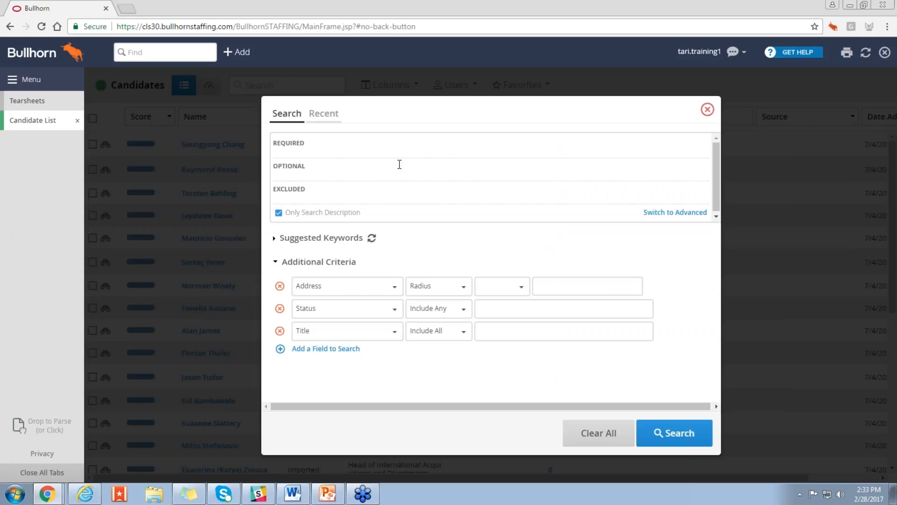
left_click(383, 149)
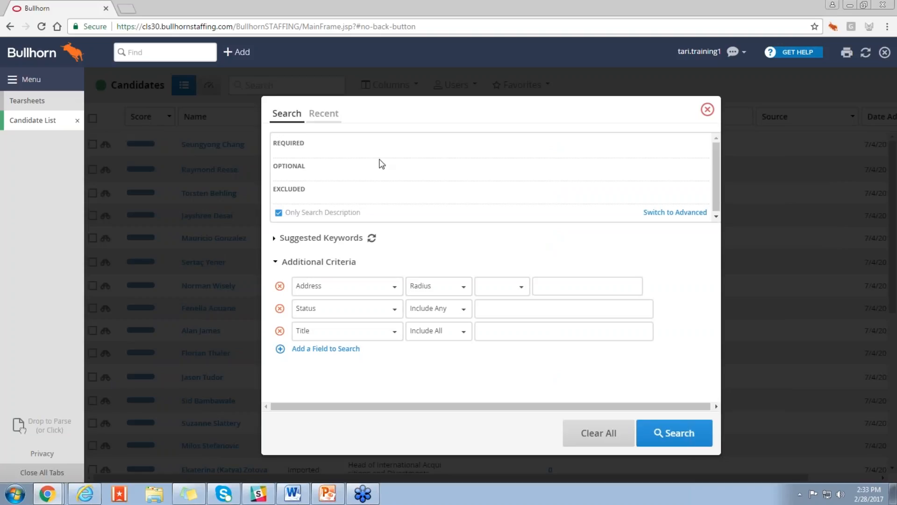
left_click(375, 160)
type("hardware")
key("Return")
type("software")
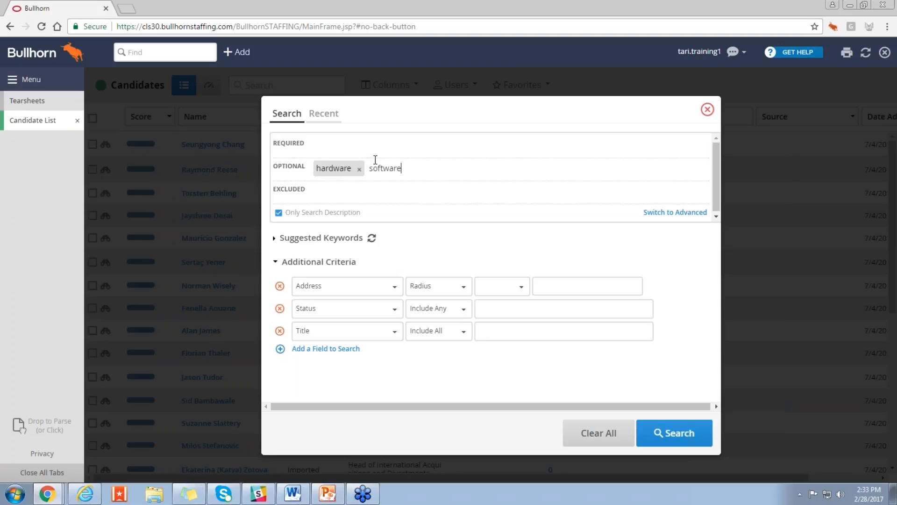
key("Return")
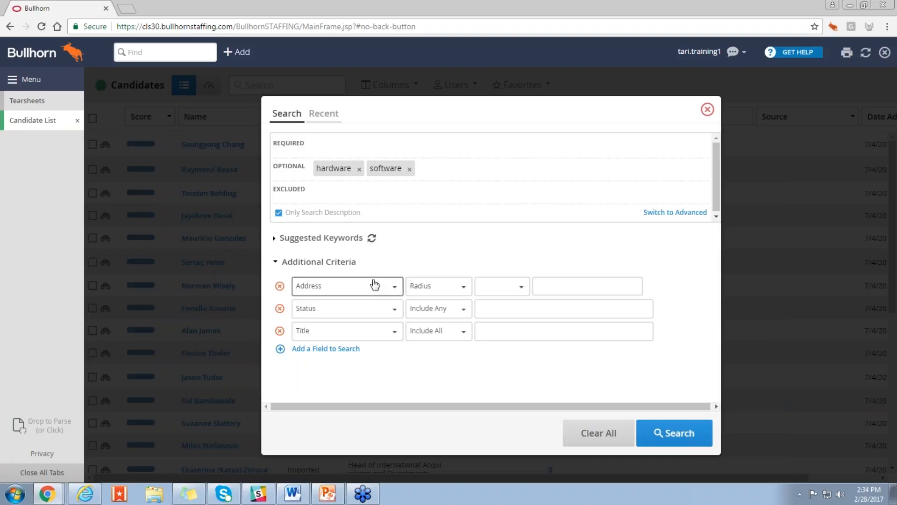
Step: Limit the candidate search to addresses within a 20-mile radius of Santa Rosa, CA, USA
left_click(483, 286)
left_click(496, 337)
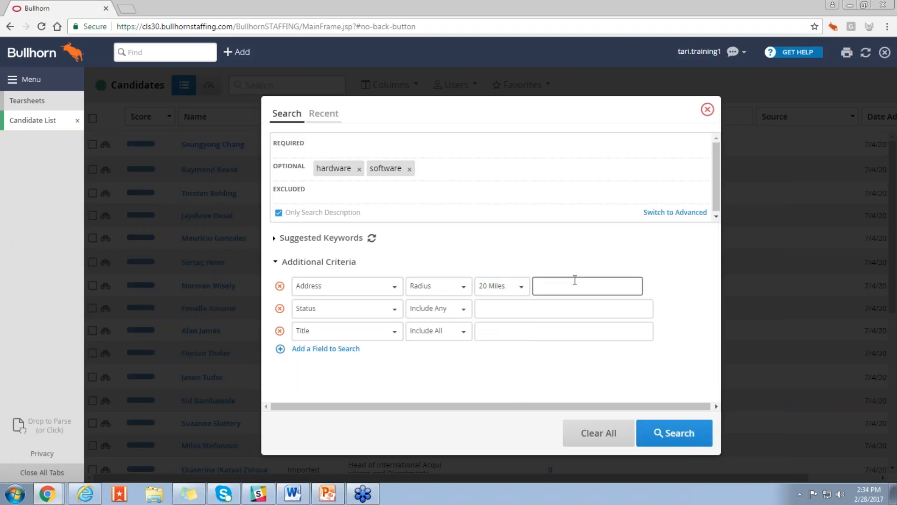
type("santa rosa")
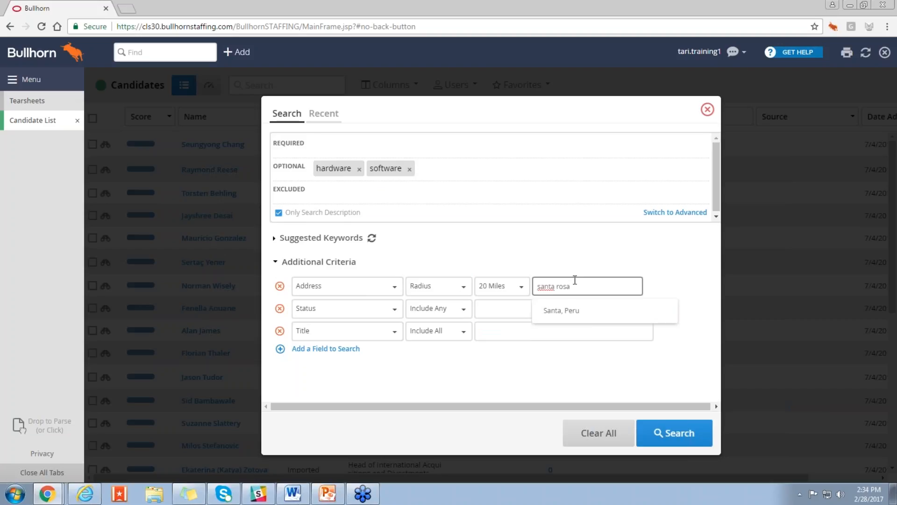
left_click(592, 312)
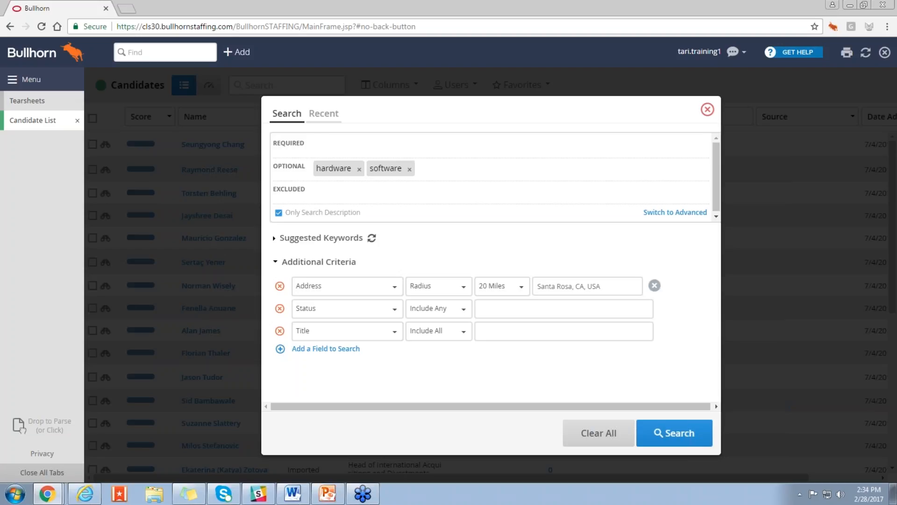
Step: Set the status criterion to include any of New Lead and Active
left_click(564, 308)
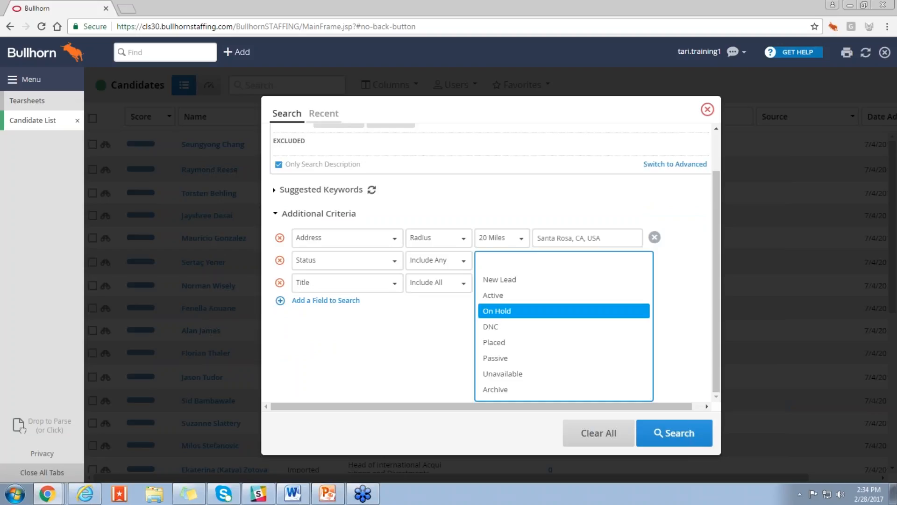
left_click(575, 285)
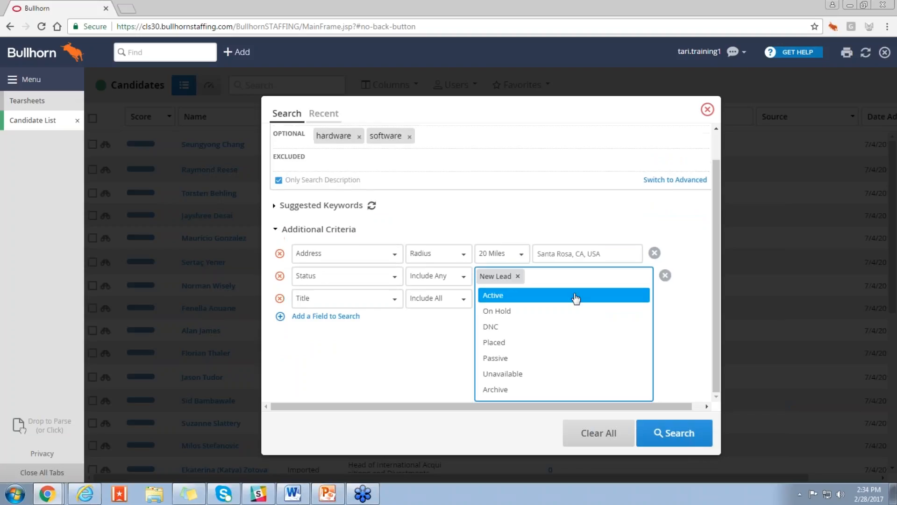
left_click(519, 296)
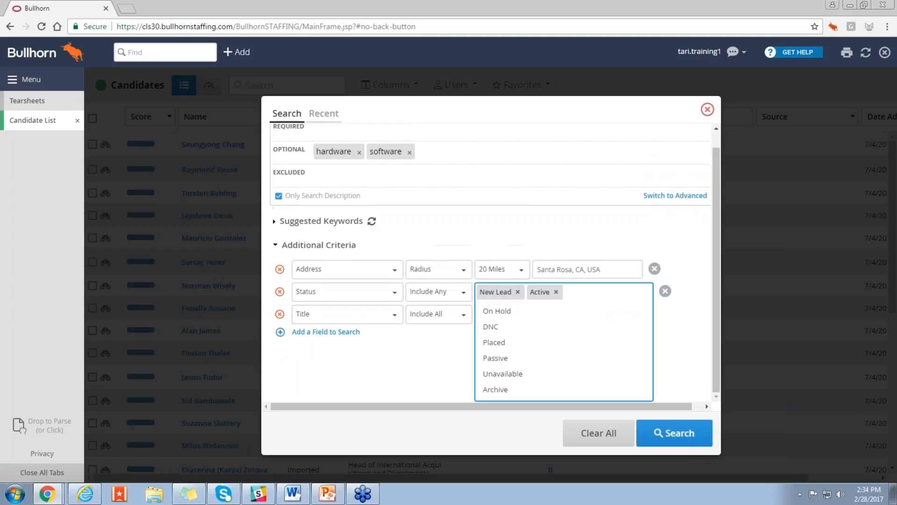
left_click(689, 302)
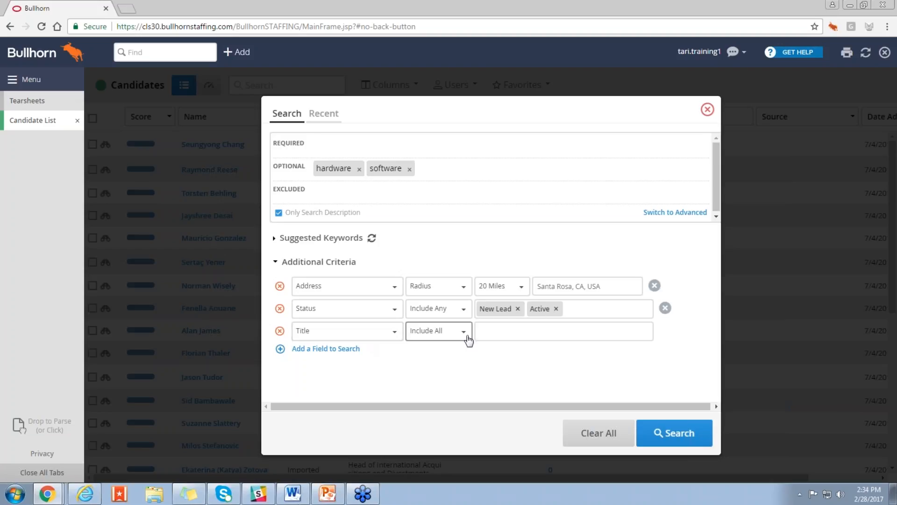
Step: Add support as the title criterion and run the candidate search
left_click(496, 336)
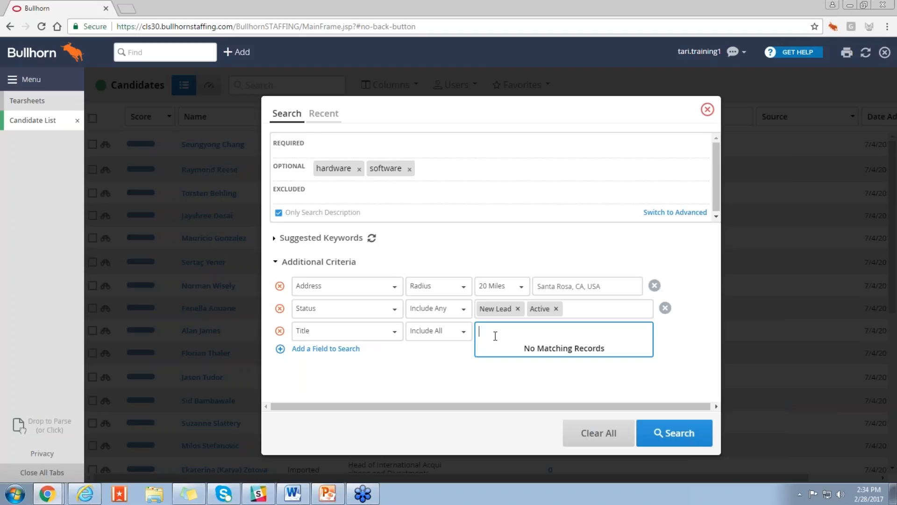
type("title")
left_click_drag(495, 333, 477, 331)
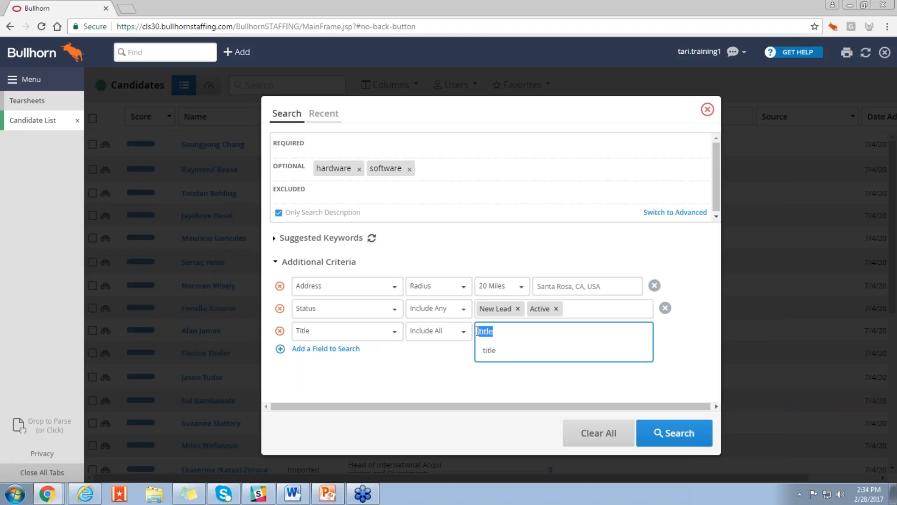
type("support")
left_click(496, 358)
left_click(502, 328)
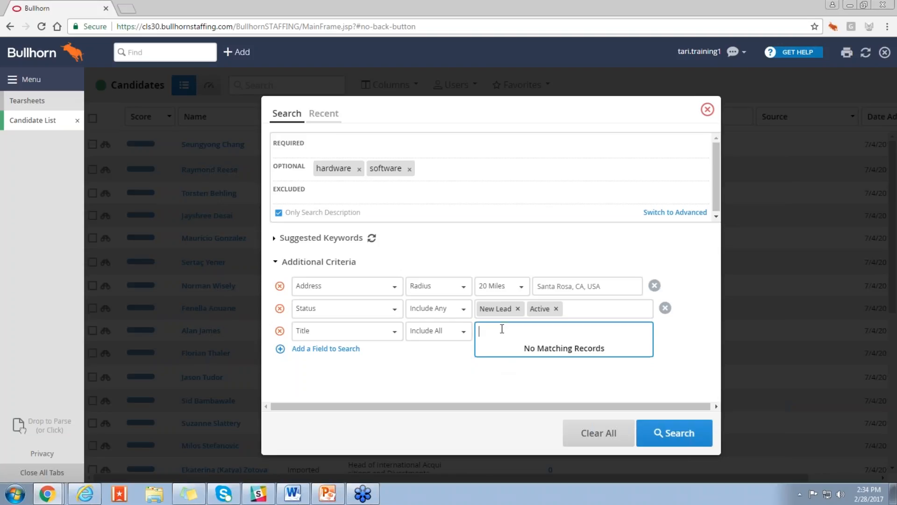
type("support")
key("BackSpace")
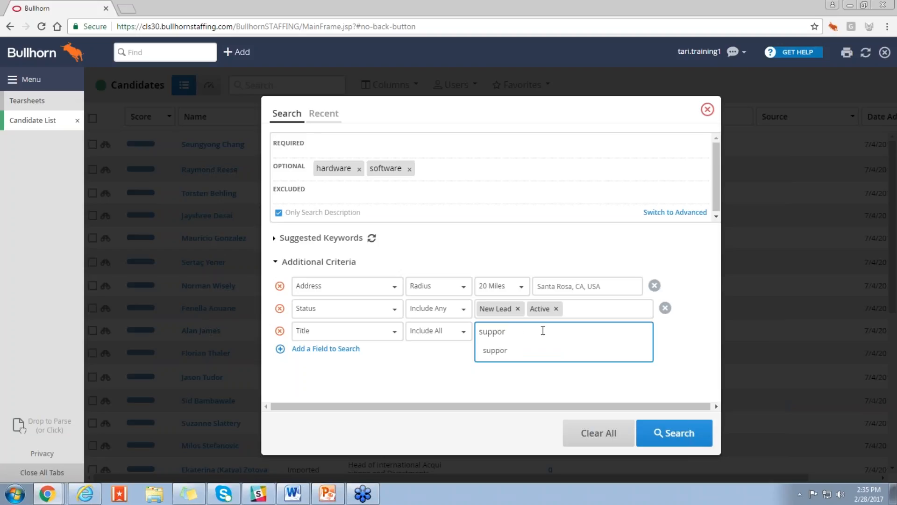
type("t")
left_click(528, 352)
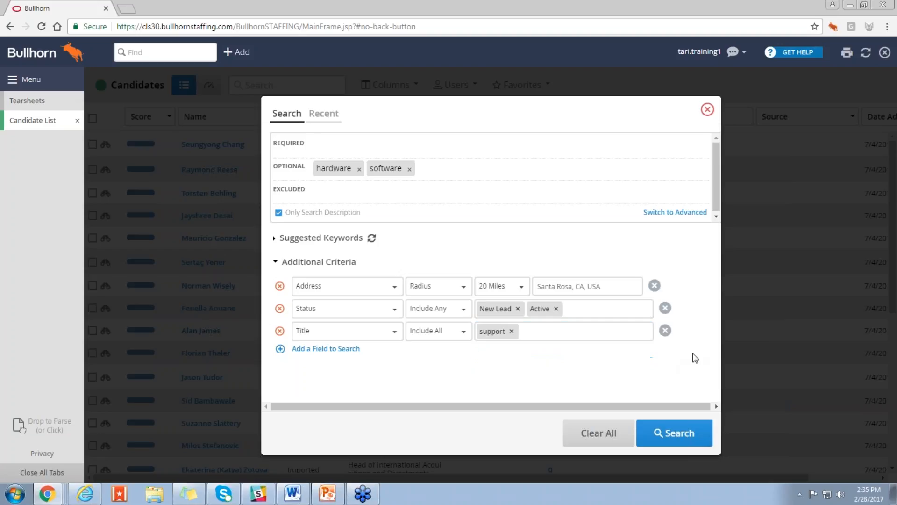
left_click(679, 433)
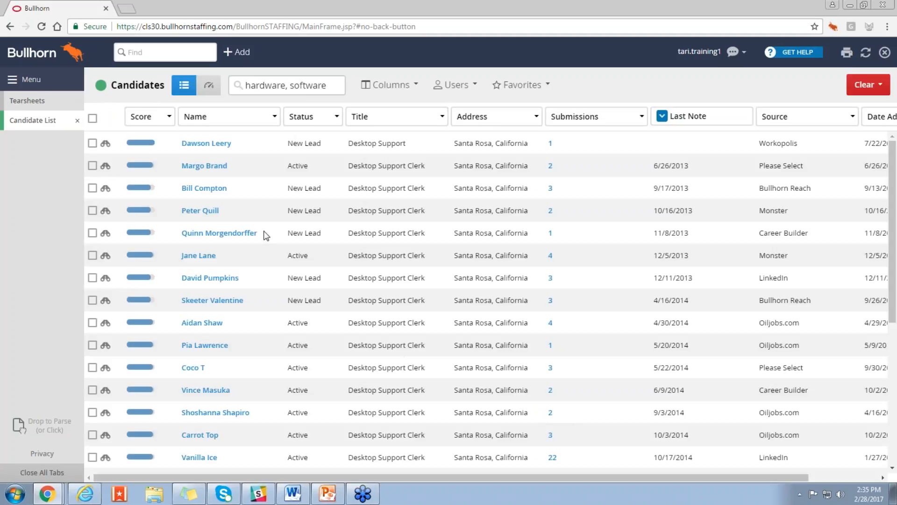
Step: Check the select-all option for the results, clear it, and preview the second candidate's record and available actions
left_click(92, 119)
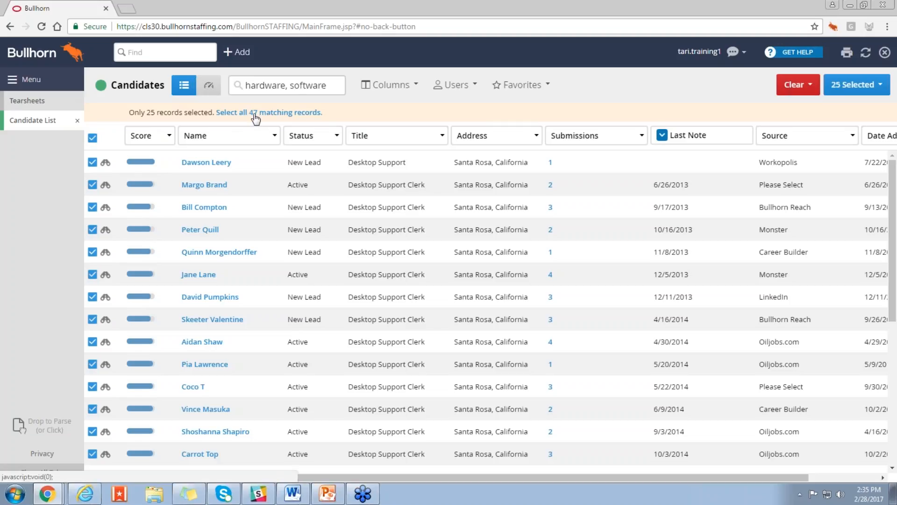
left_click(92, 138)
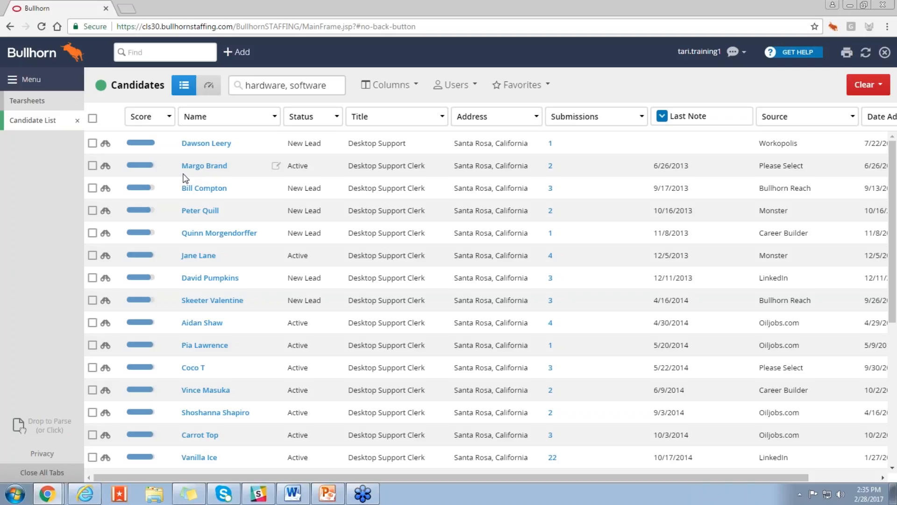
left_click(106, 167)
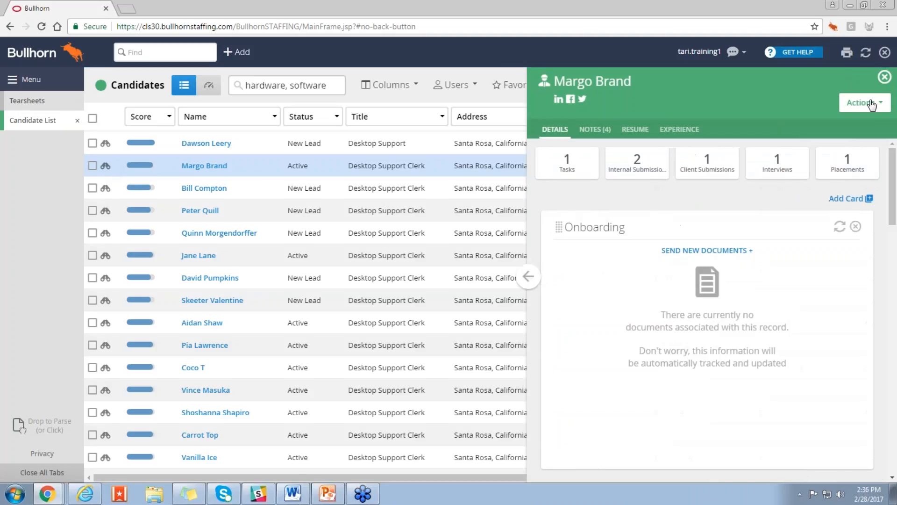
left_click(871, 104)
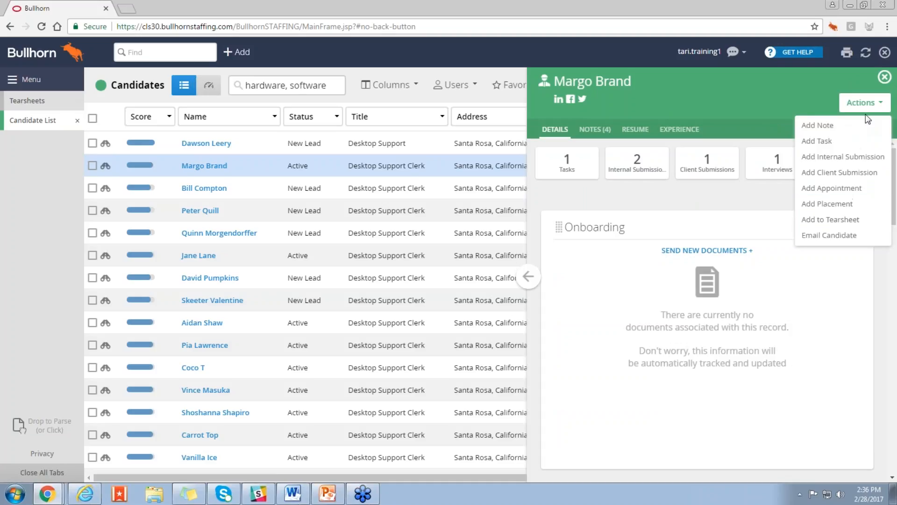
left_click(884, 78)
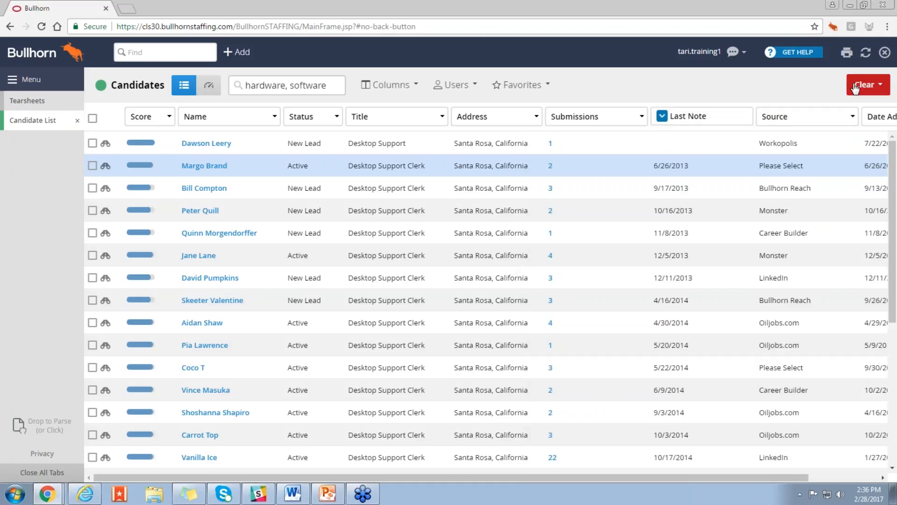
Step: Select the second, third, sixth and seventh candidates in the search results
left_click(92, 167)
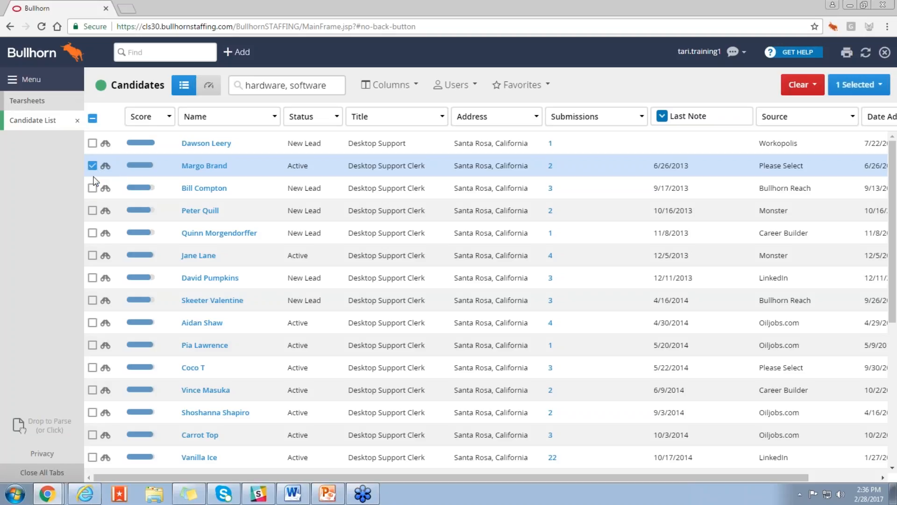
left_click(93, 189)
left_click(93, 256)
left_click(93, 279)
Step: Preview the resume of the candidate whose last note is dated 5/22/2014, and add that candidate and the next one to the selection
scroll(93, 281, "down", 3)
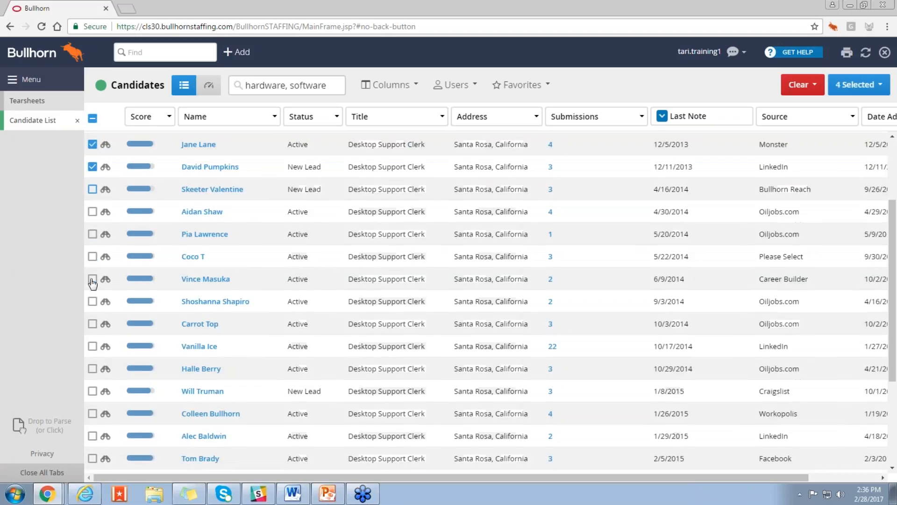
left_click(106, 256)
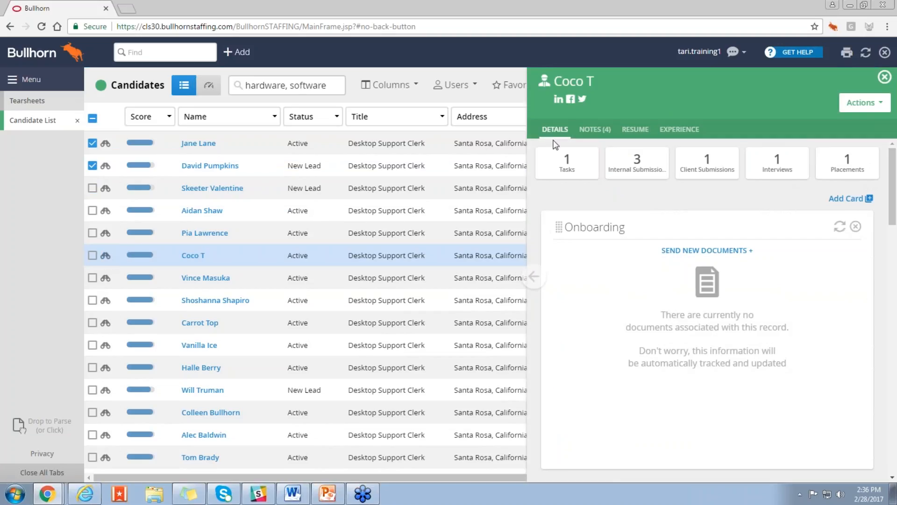
left_click(628, 133)
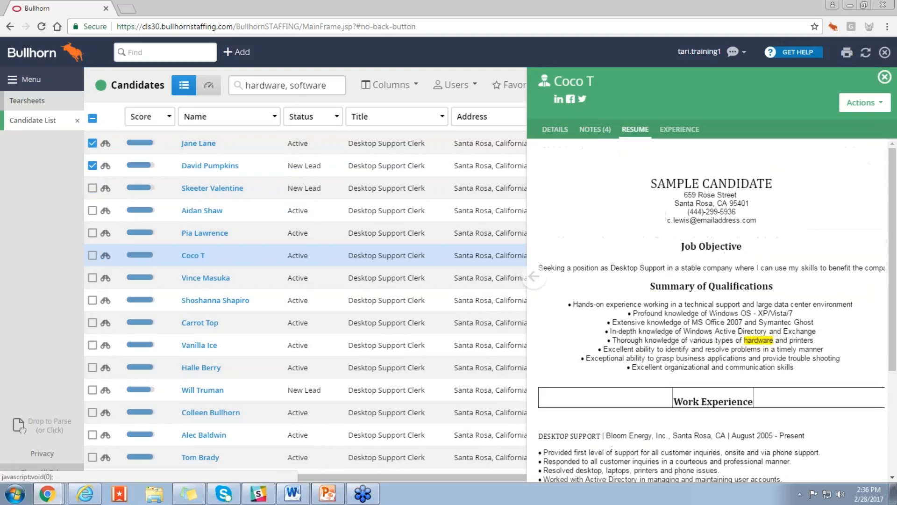
left_click(92, 255)
left_click(92, 278)
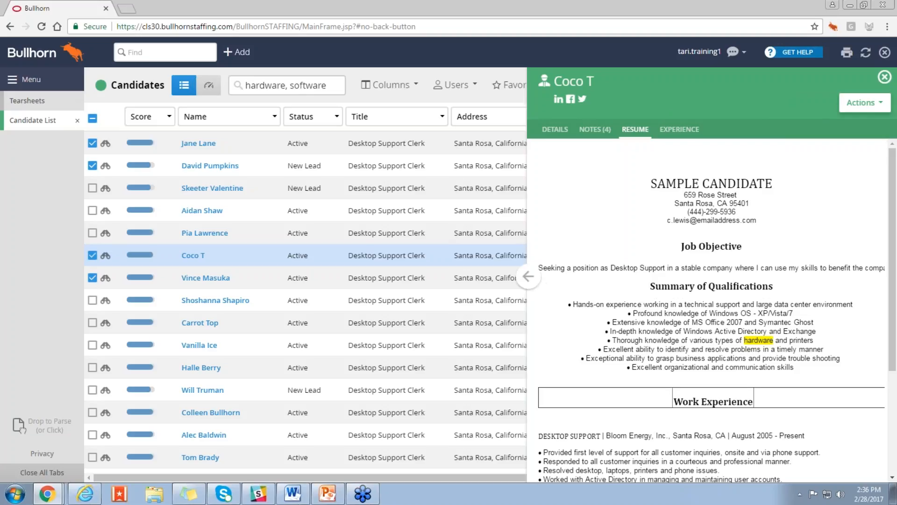
left_click(884, 80)
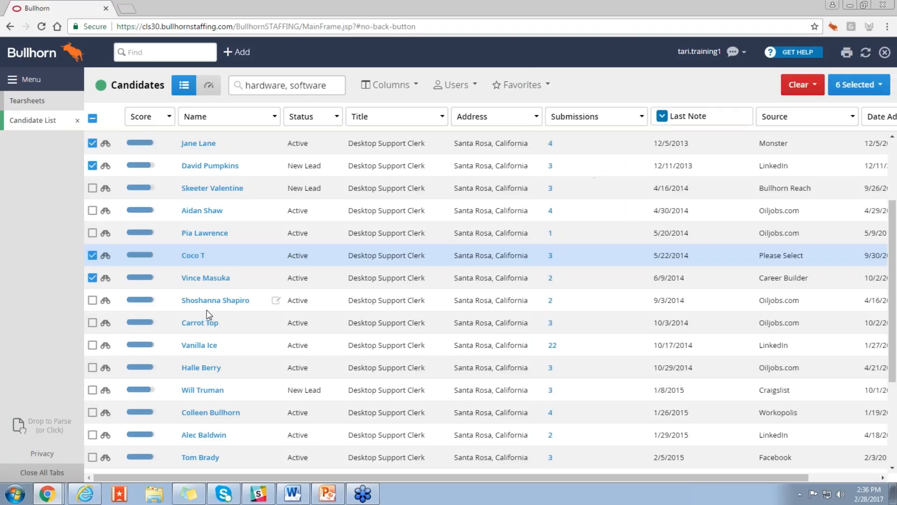
Step: Add the candidate with the 9/3/2014 last note to the selection, and view the existing tearsheets available for adding the selected candidates
left_click(92, 301)
scroll(92, 307, "up", 2)
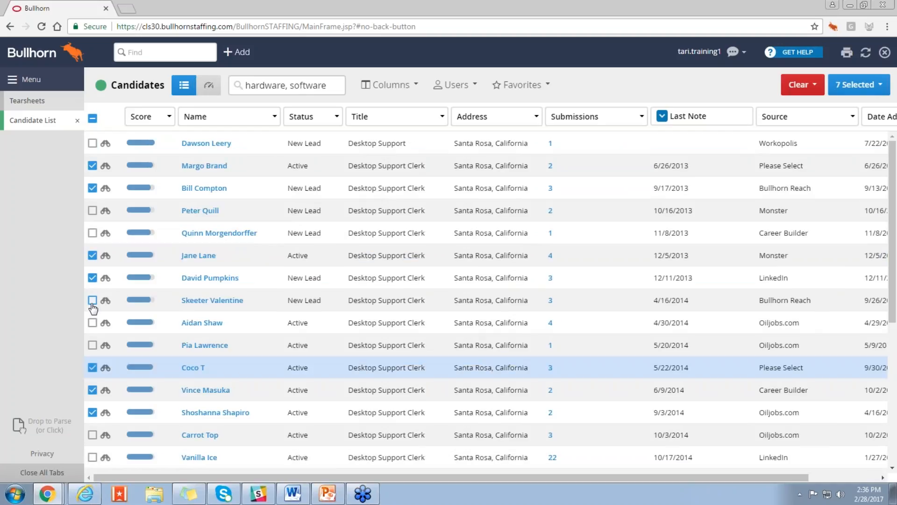
left_click(858, 85)
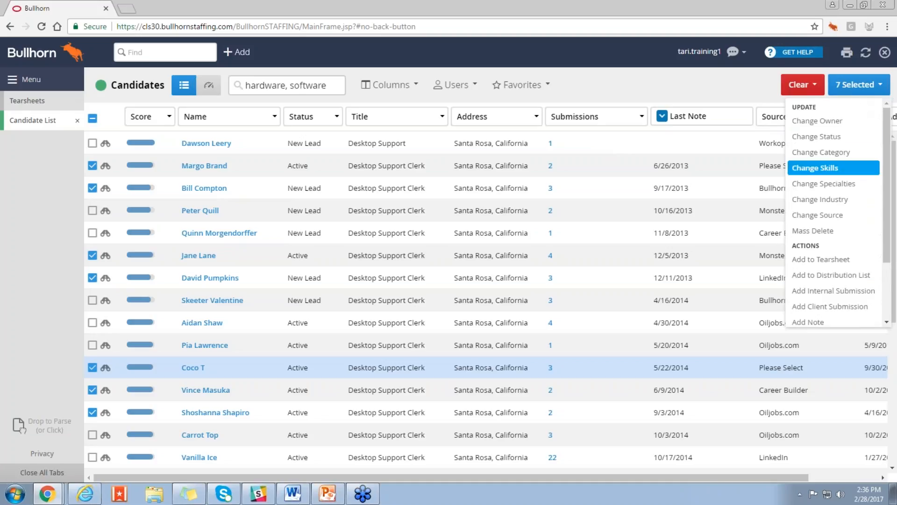
left_click(849, 260)
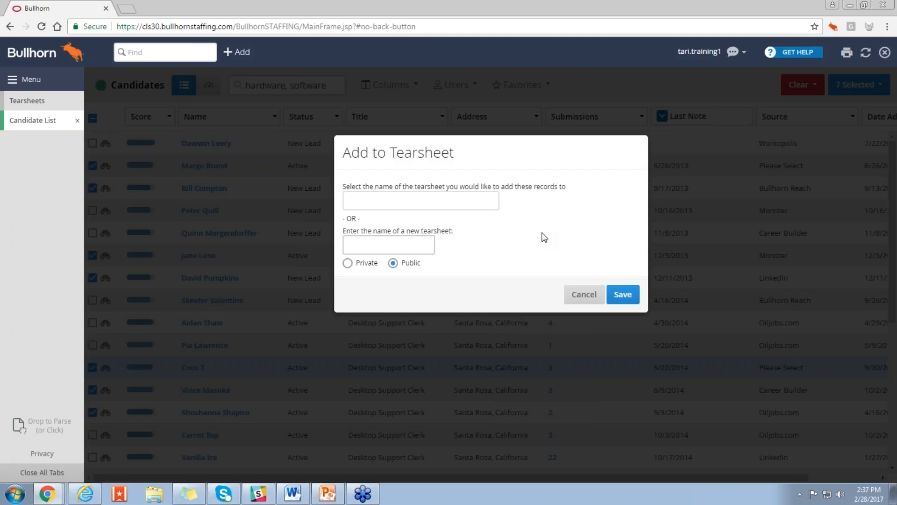
left_click(484, 199)
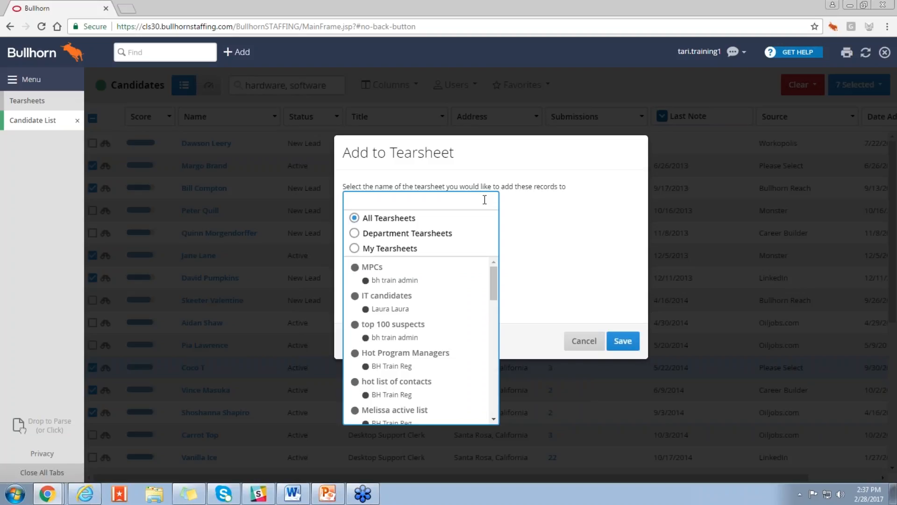
left_click(533, 224)
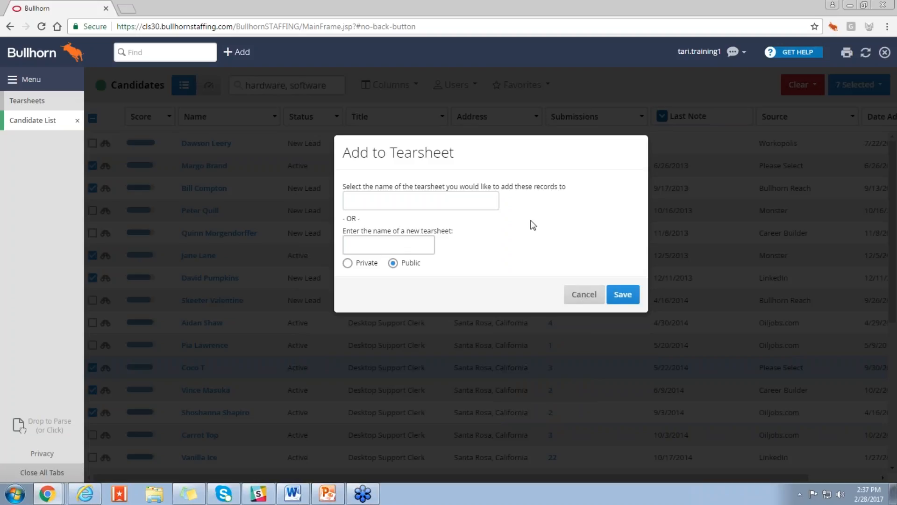
Step: Save the selected candidates to a new private tearsheet named "Available Technical Support Candidates near Santa Rosa, CA"
left_click(372, 241)
type("Available")
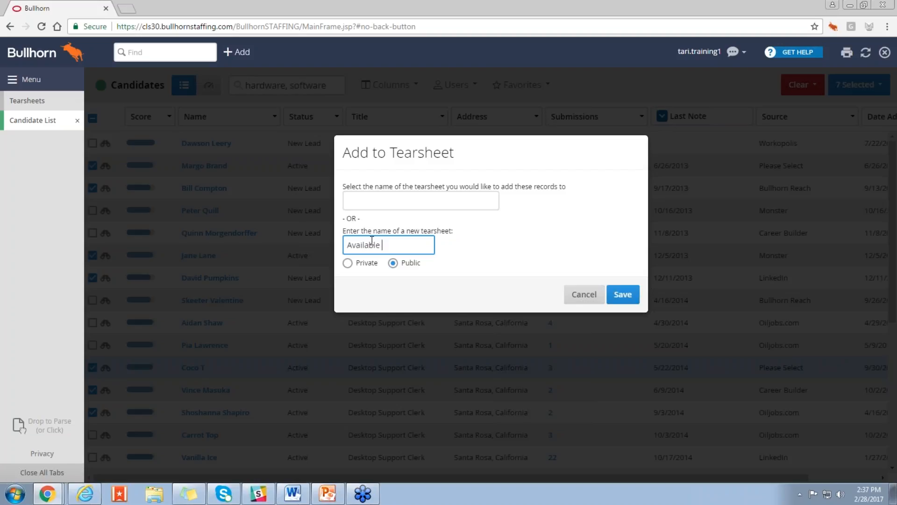
type(" Technical Sup")
type("port Candidates ")
type("near Sanata")
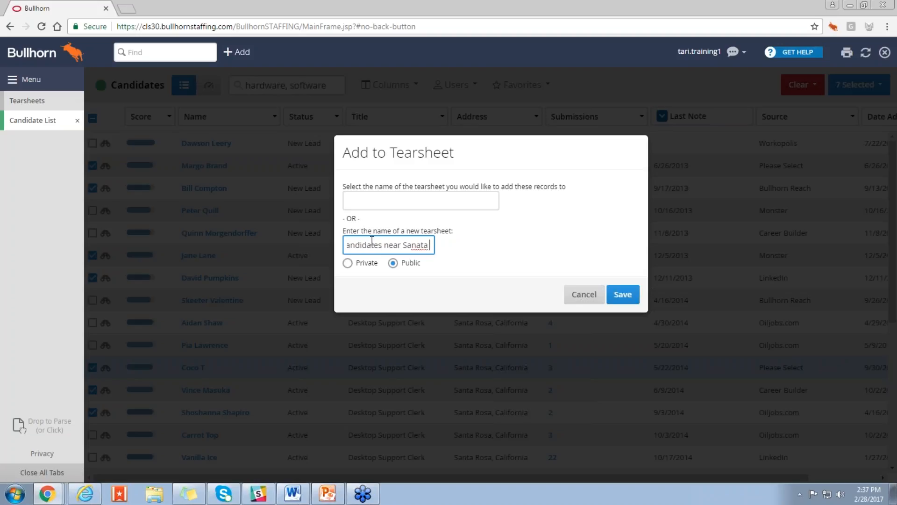
key("BackSpace")
key("BackSpace")
key("BackSpace")
key("BackSpace")
type("ta Rosa, CA")
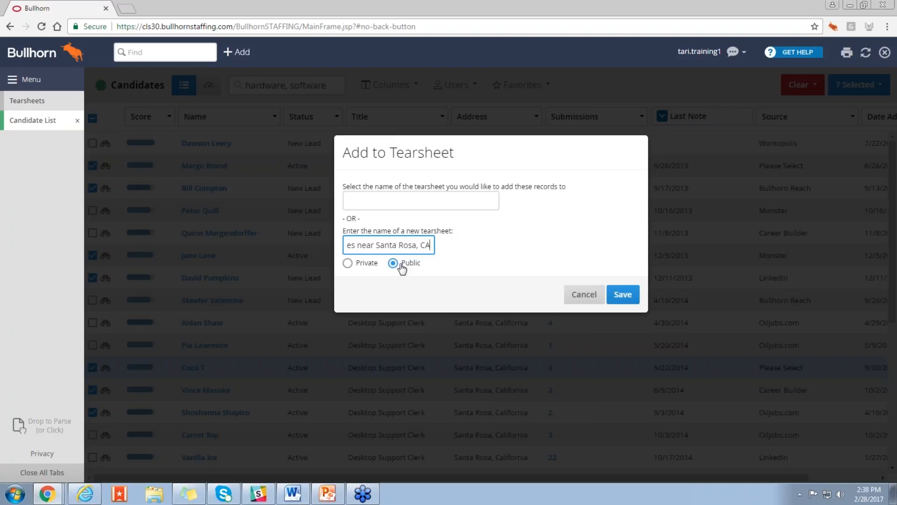
left_click(368, 264)
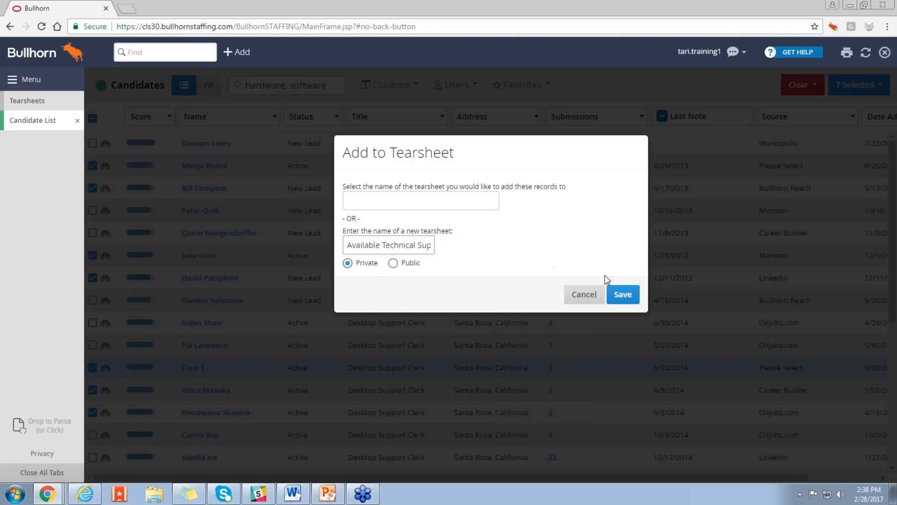
left_click(623, 295)
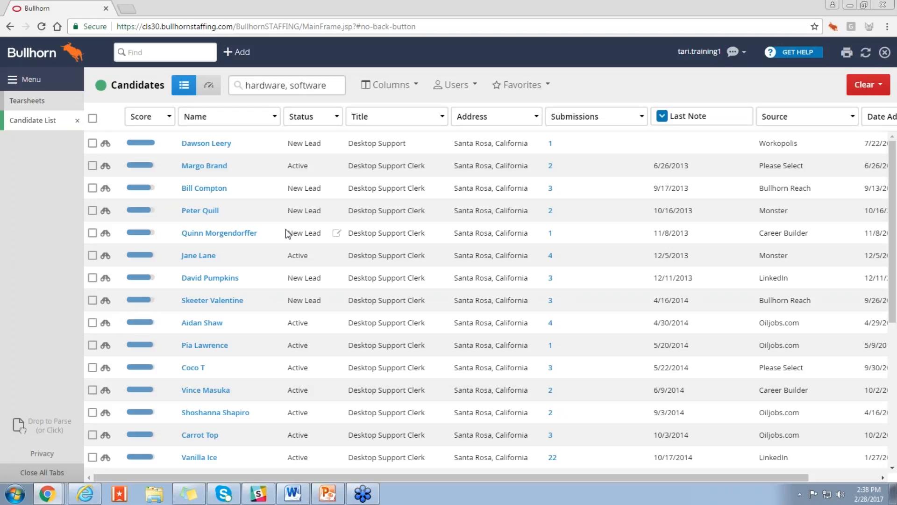
Step: View the list of tearsheets and refresh it
left_click(28, 102)
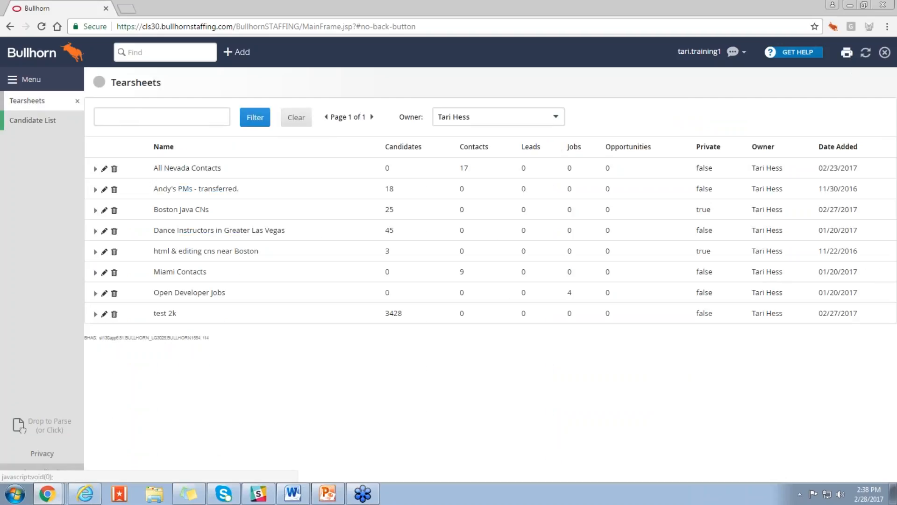
left_click(865, 53)
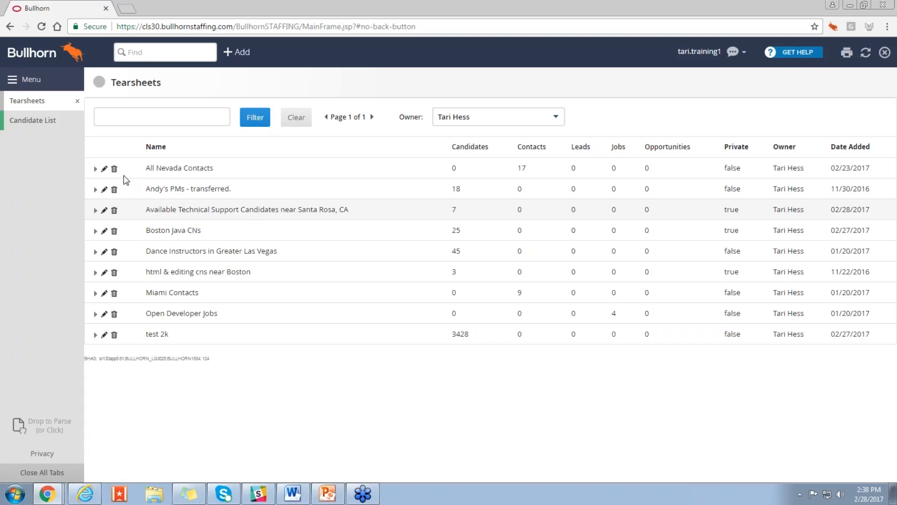
Step: In the candidate list, view the favorite searches and check the select-all option for the results, clearing it again
left_click(29, 125)
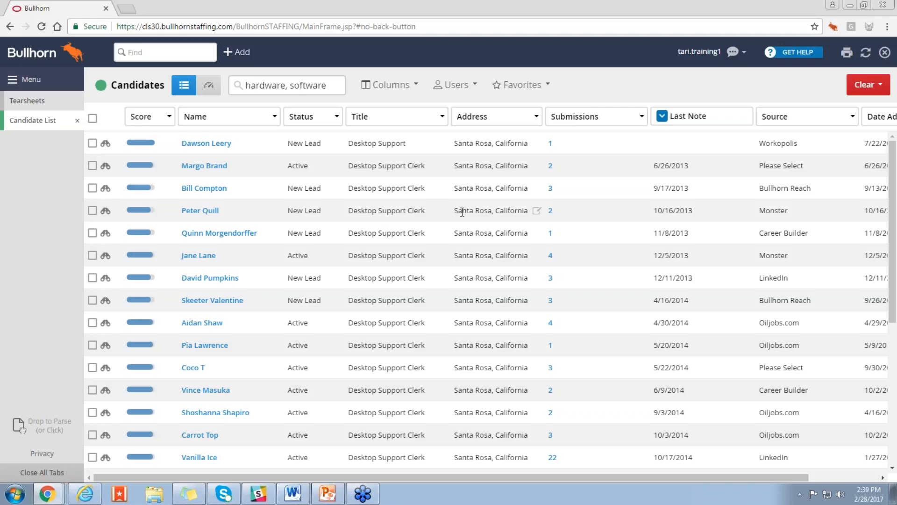
left_click(542, 85)
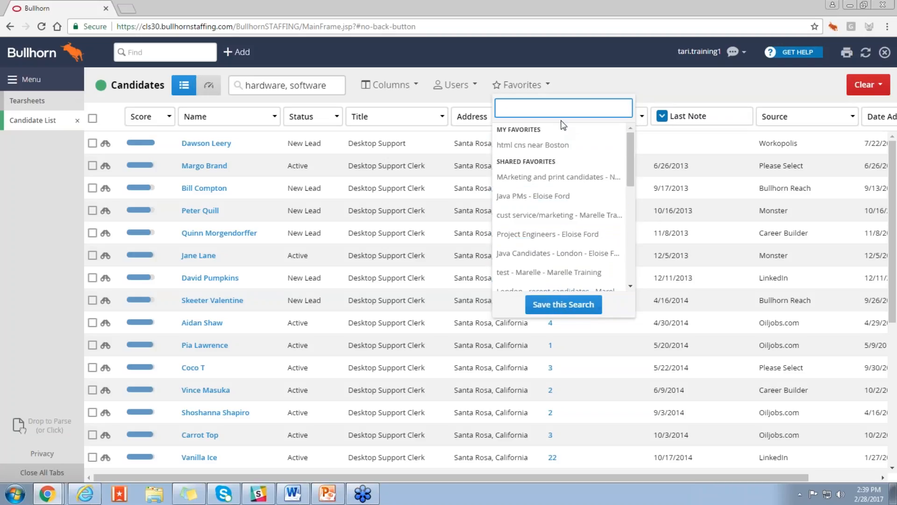
left_click(582, 87)
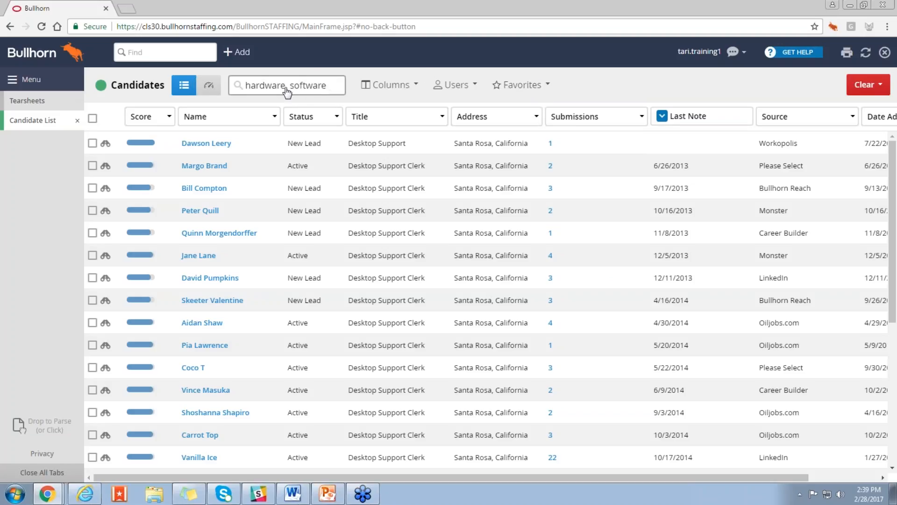
left_click(92, 118)
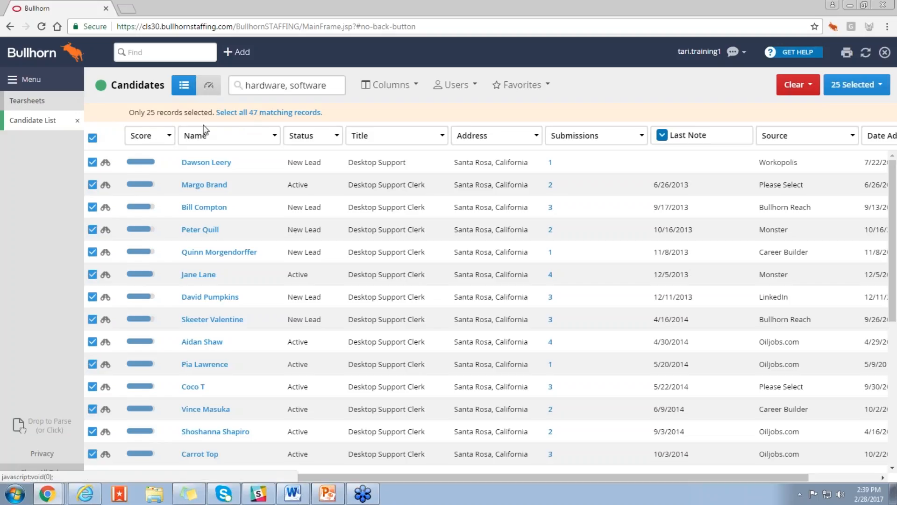
left_click(93, 137)
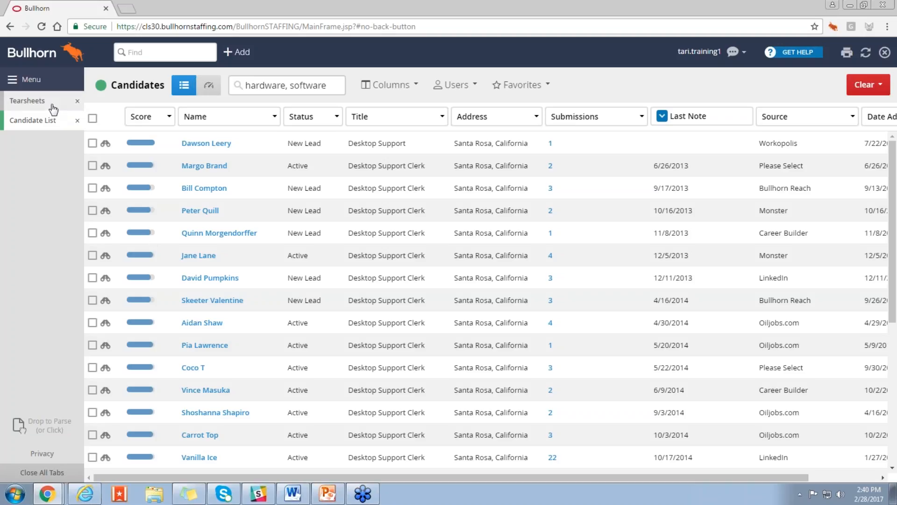
Step: Remove the candidate whose last note is dated 09/17/2013 from the "Available Technical Support Candidates near Santa Rosa, CA" tearsheet
left_click(54, 109)
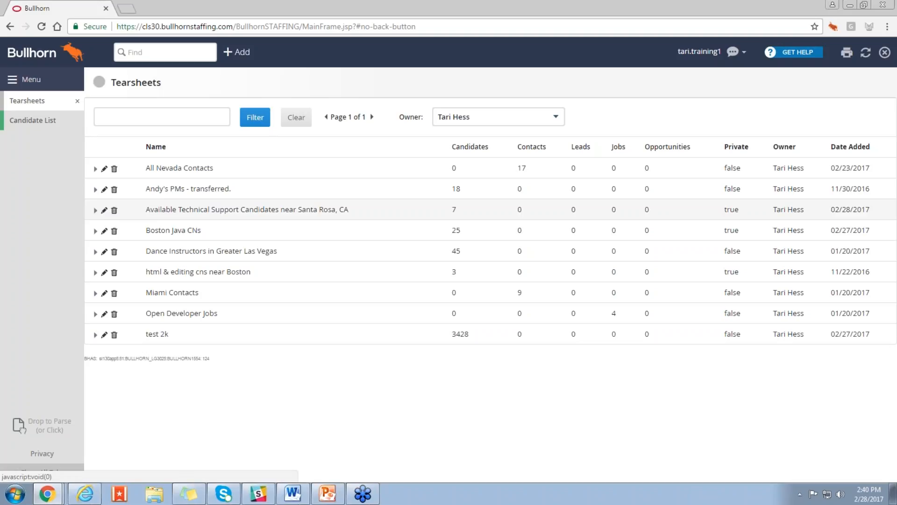
left_click(95, 210)
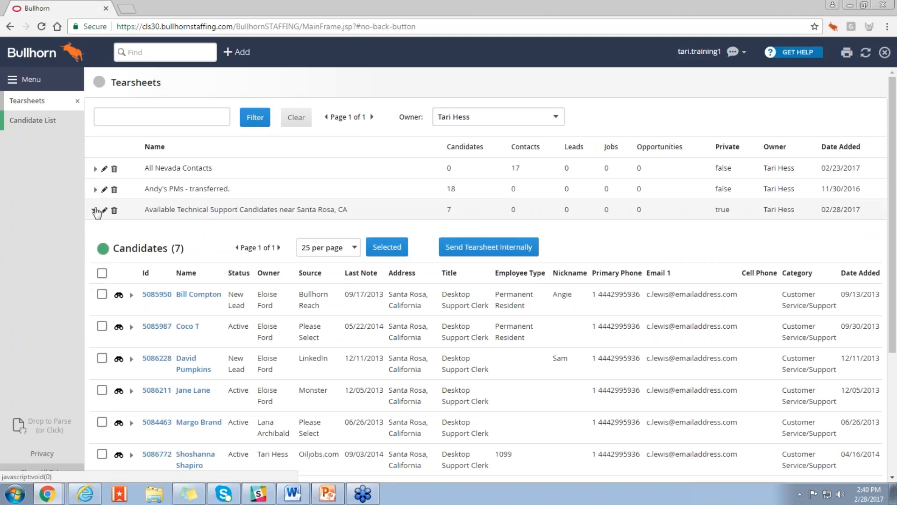
scroll(251, 297, "down", 1)
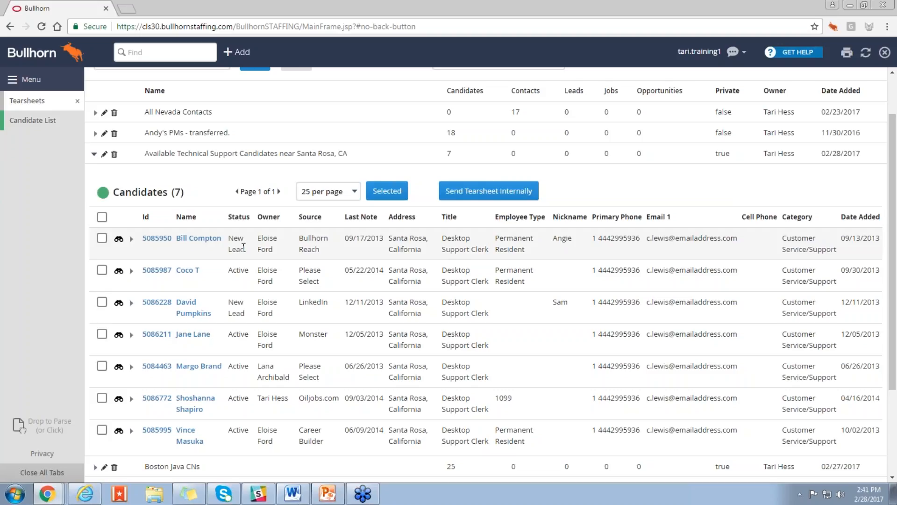
left_click(102, 238)
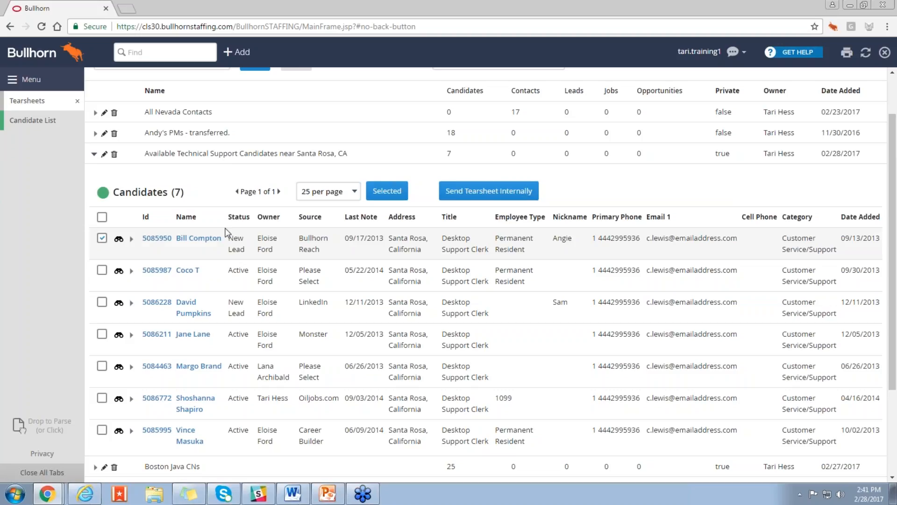
left_click(399, 195)
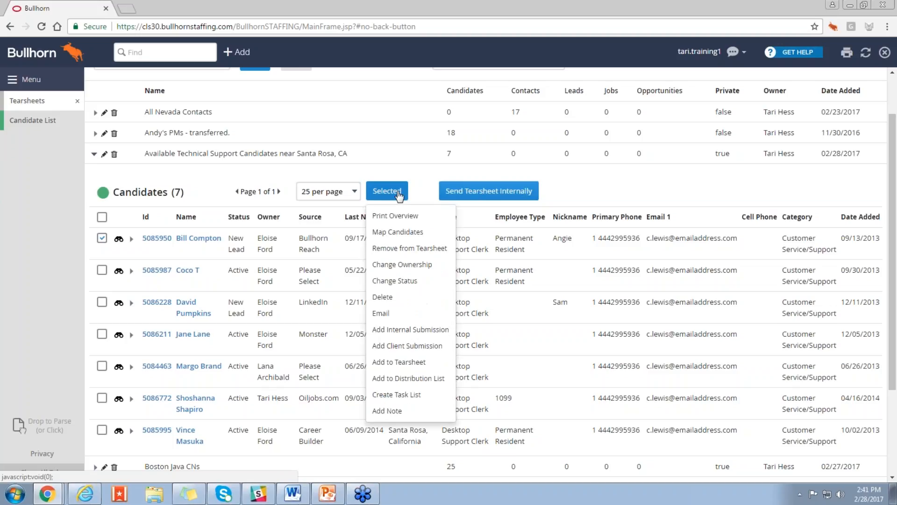
left_click(396, 251)
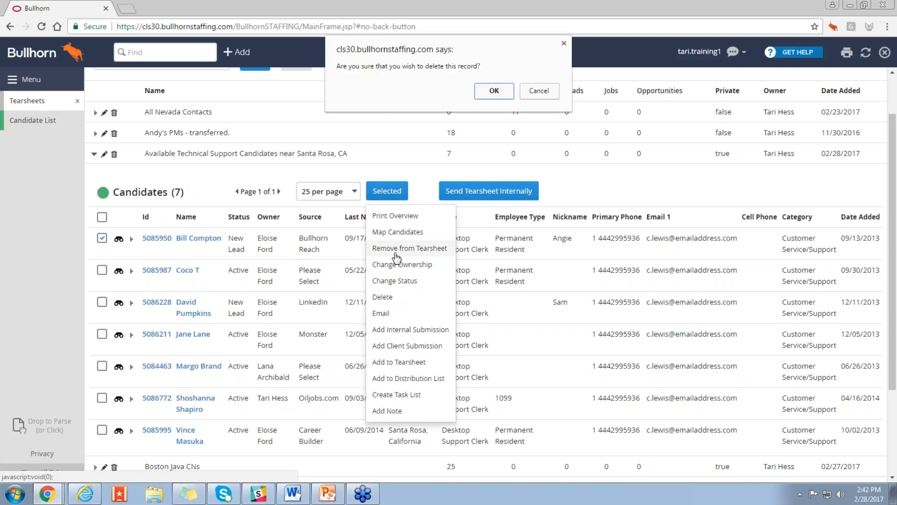
left_click(493, 91)
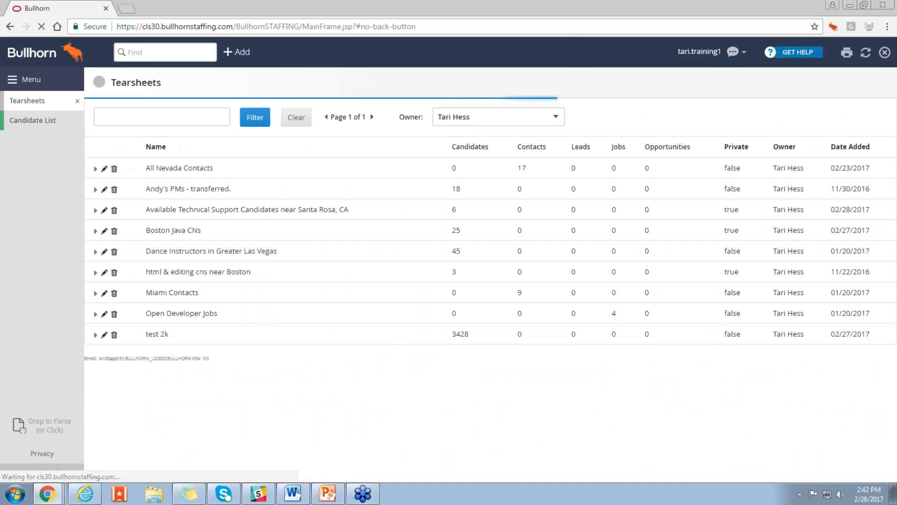
Step: Expand the Santa Rosa tearsheet again and look up the removed candidate by full name in the global search, clearing the search text
left_click(94, 212)
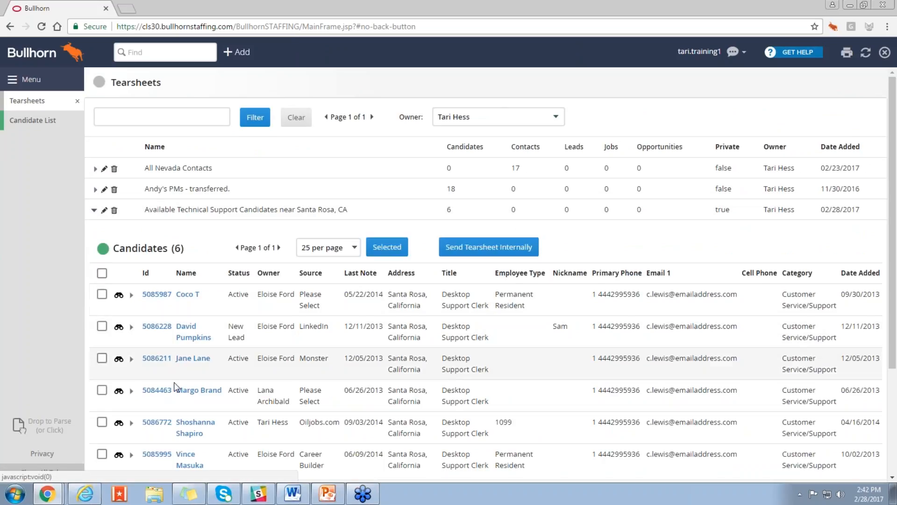
left_click(163, 54)
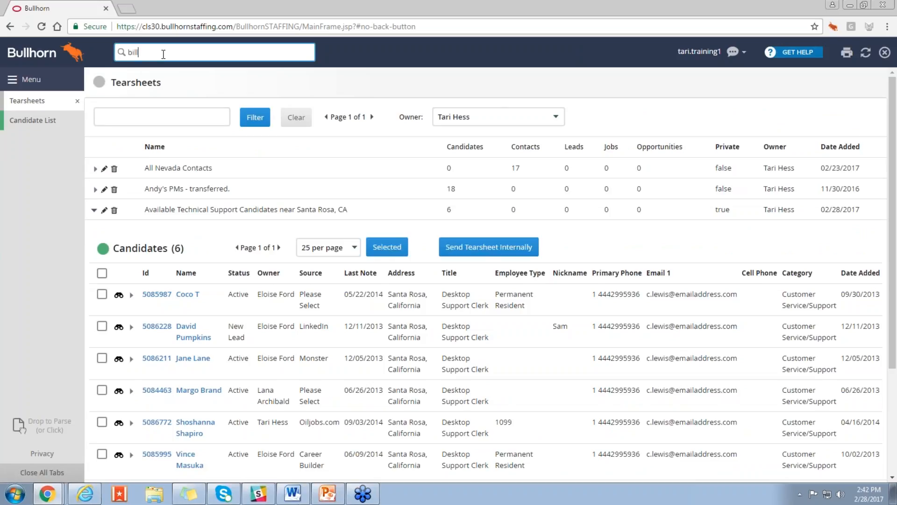
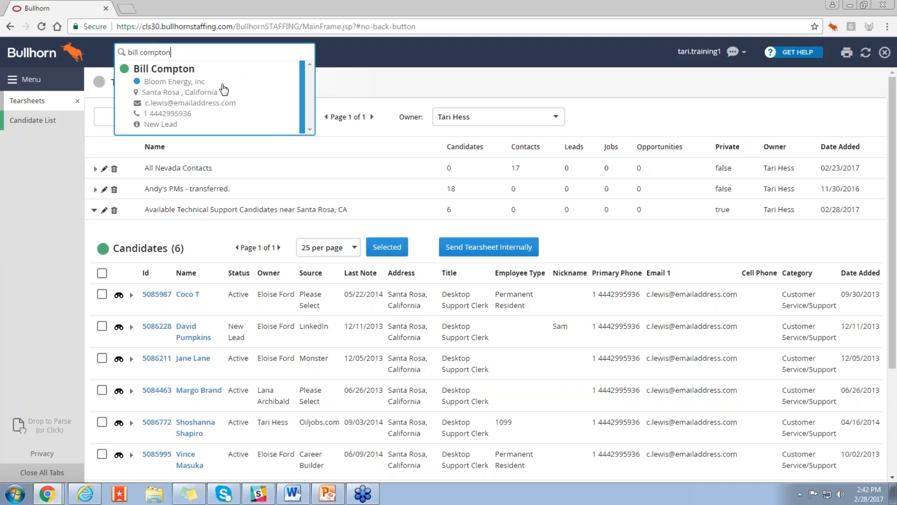
left_click_drag(194, 52, 118, 56)
key("BackSpace")
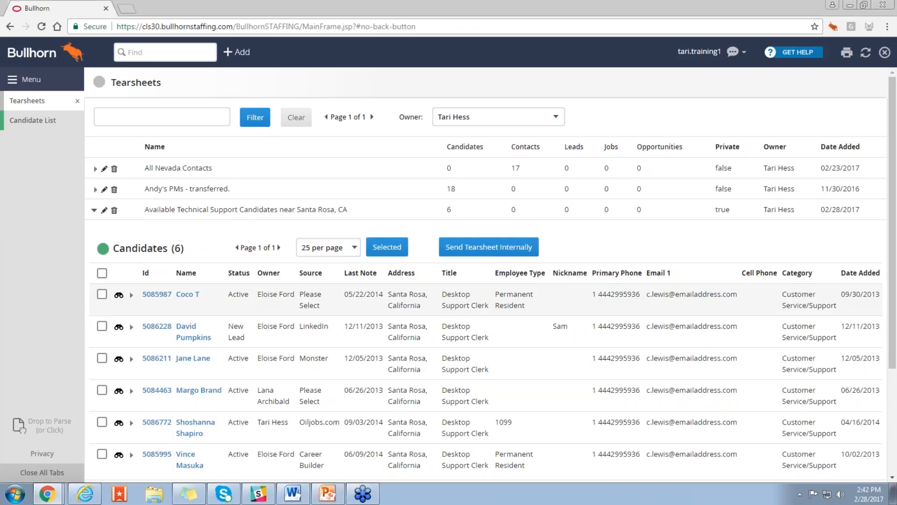
Step: Preview the resumes of the first two candidates in the Santa Rosa tearsheet and close the preview
left_click(119, 295)
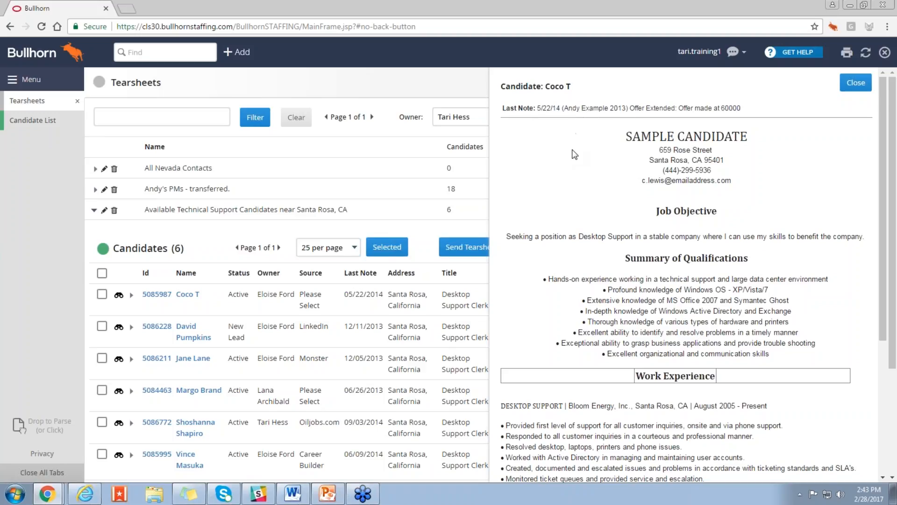
left_click(119, 328)
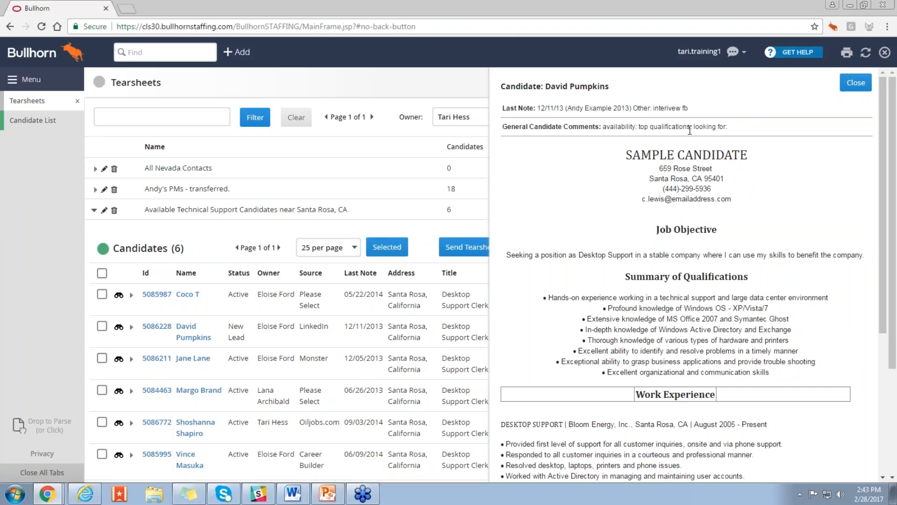
left_click(856, 83)
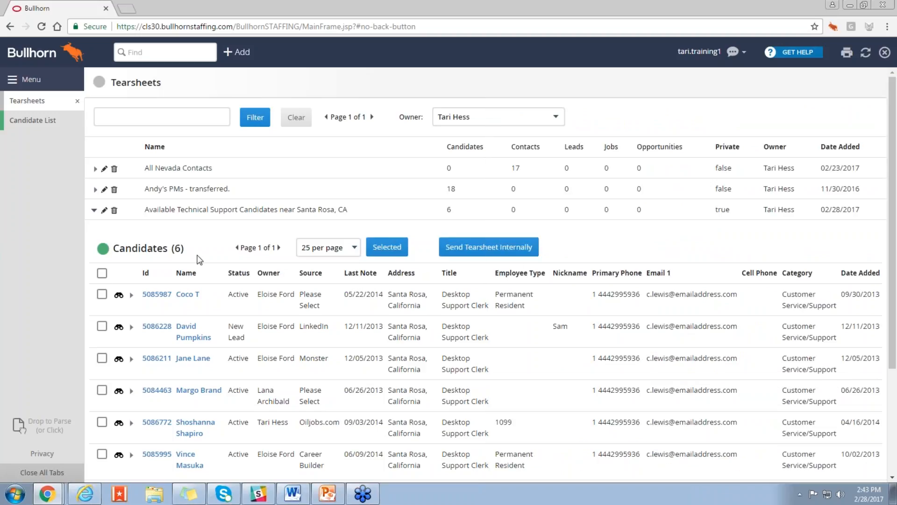
Step: Collapse the Santa Rosa tearsheet, and expand the Open Developer Jobs tearsheet to preview its first job
left_click(95, 212)
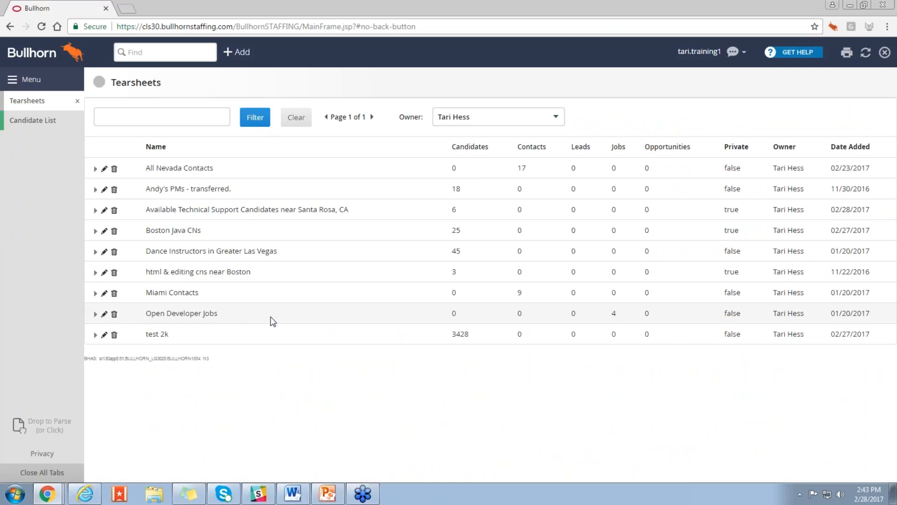
left_click(95, 315)
scroll(98, 315, "down", 2)
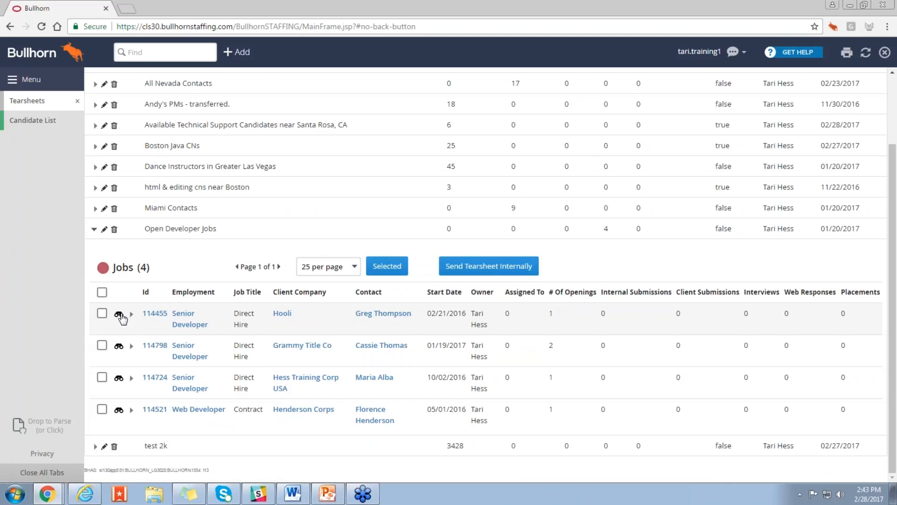
left_click(120, 315)
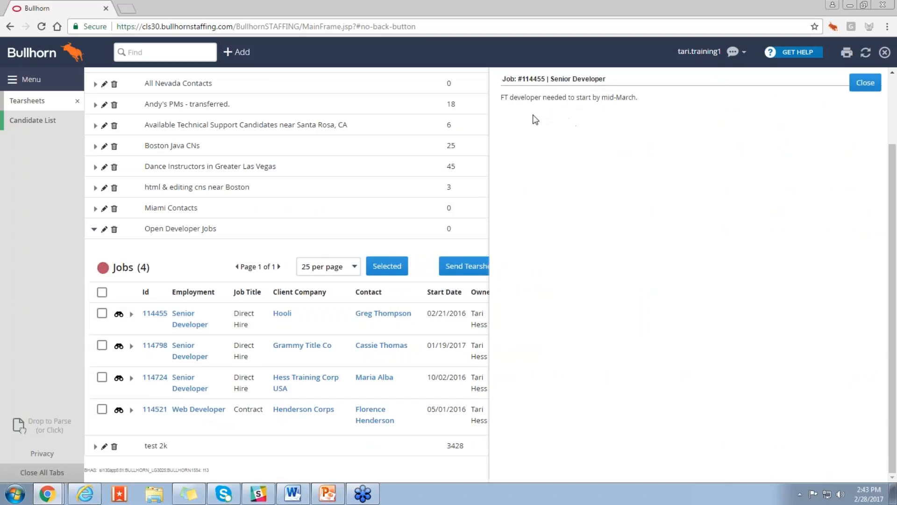
Step: Preview the remaining three jobs in the Open Developer Jobs tearsheet, close the preview and collapse that tearsheet
left_click(119, 346)
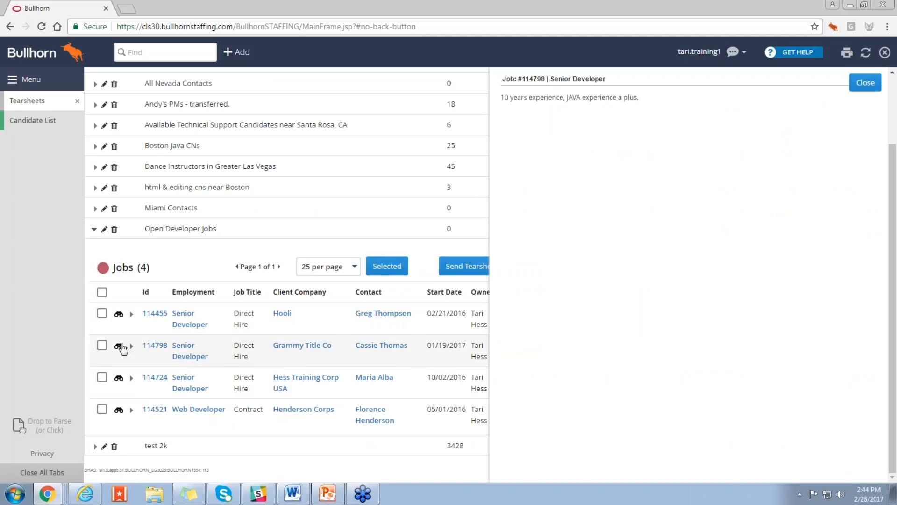
left_click(119, 379)
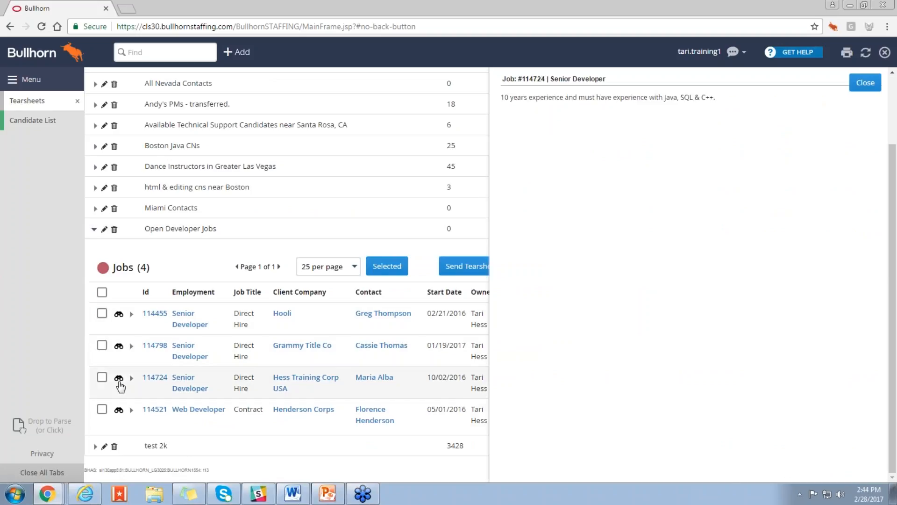
left_click(119, 410)
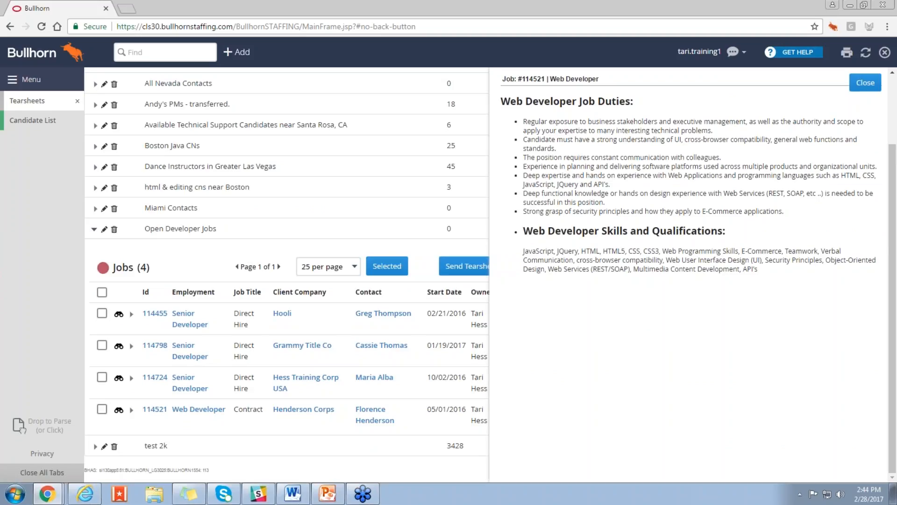
left_click(861, 86)
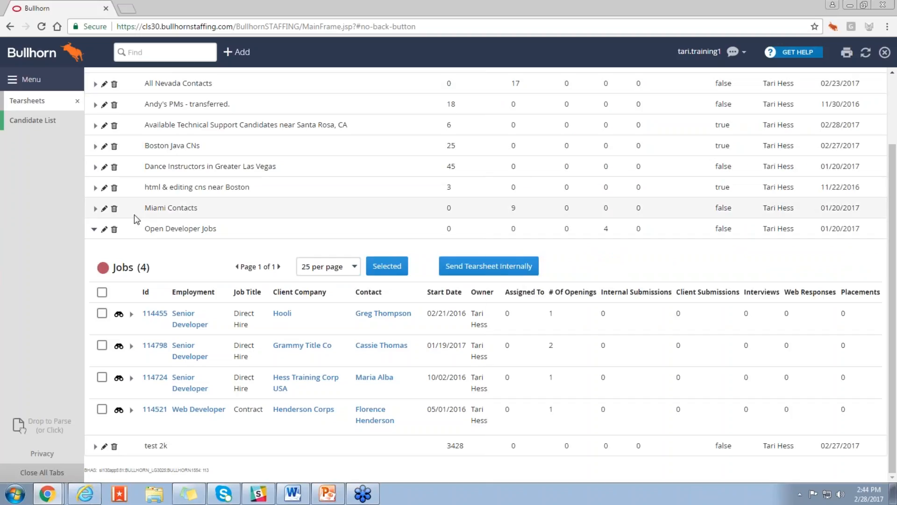
left_click(94, 232)
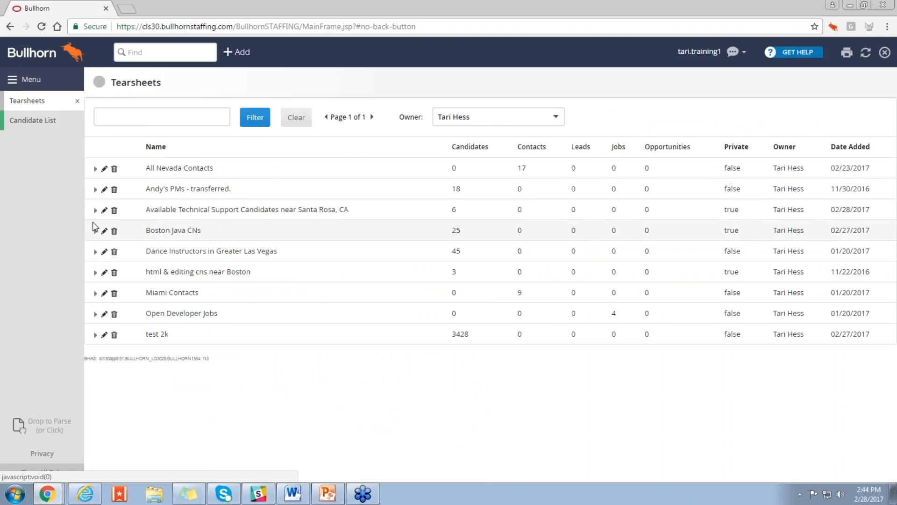
Step: Expand the Santa Rosa tearsheet, select all its candidates and start adding an internal submission for them
left_click(95, 211)
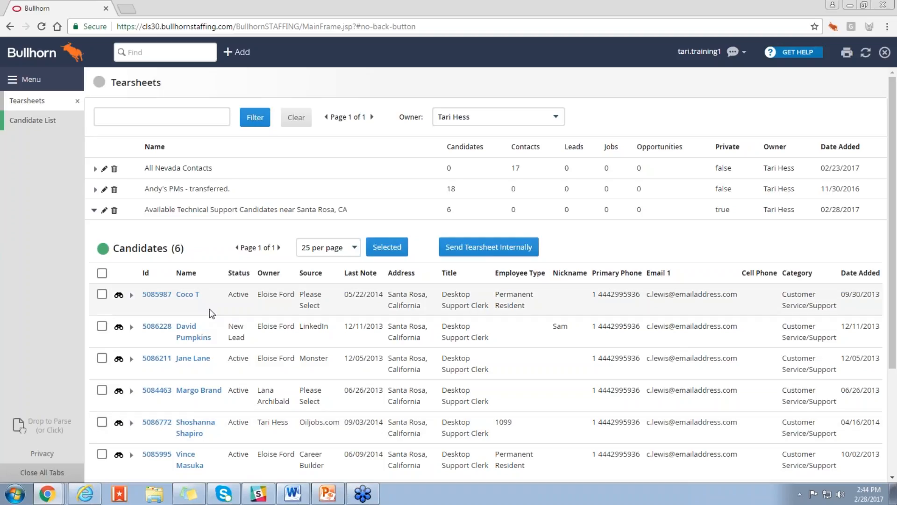
scroll(209, 308, "down", 1)
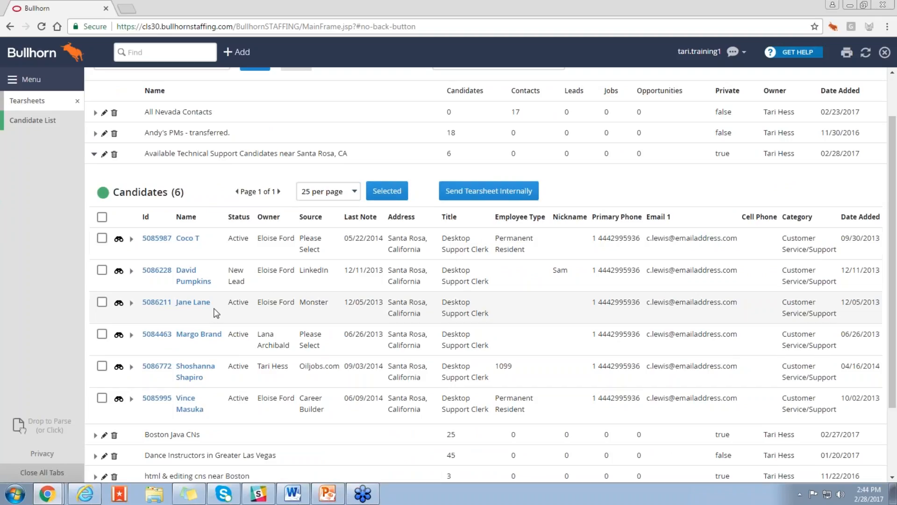
left_click(102, 238)
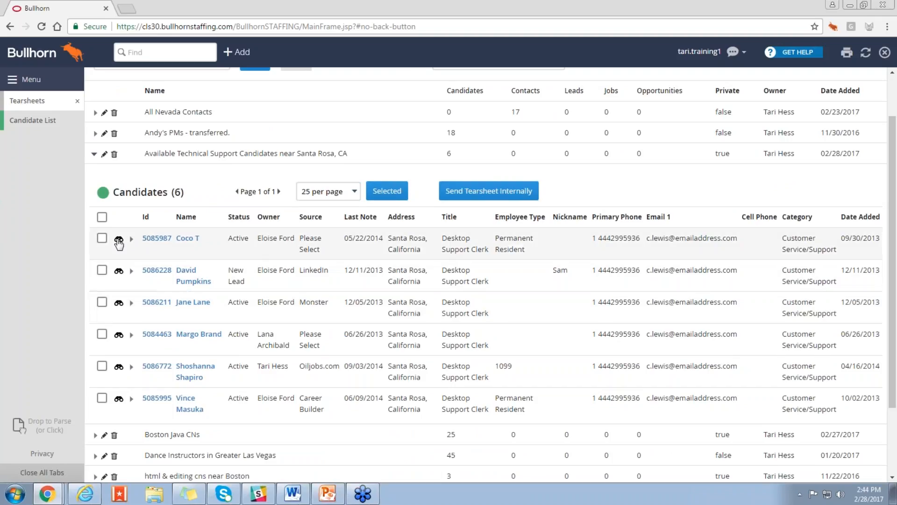
left_click(102, 270)
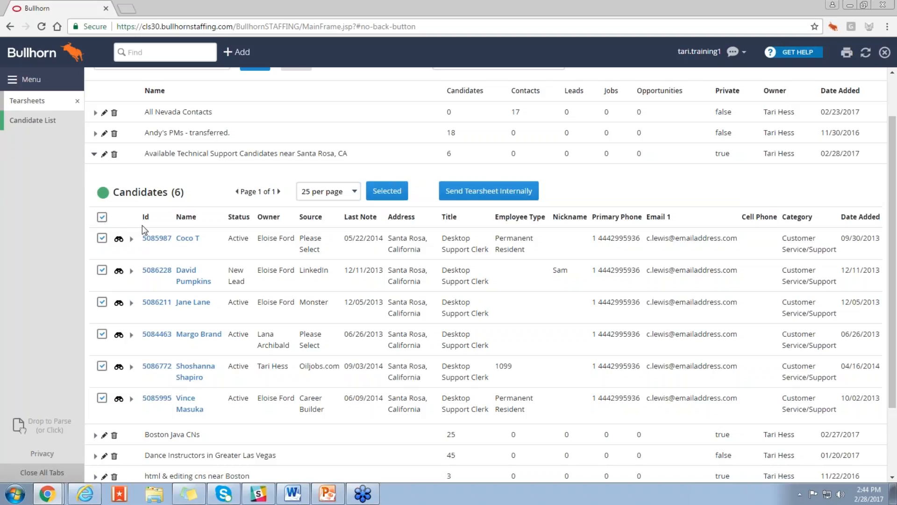
left_click(386, 193)
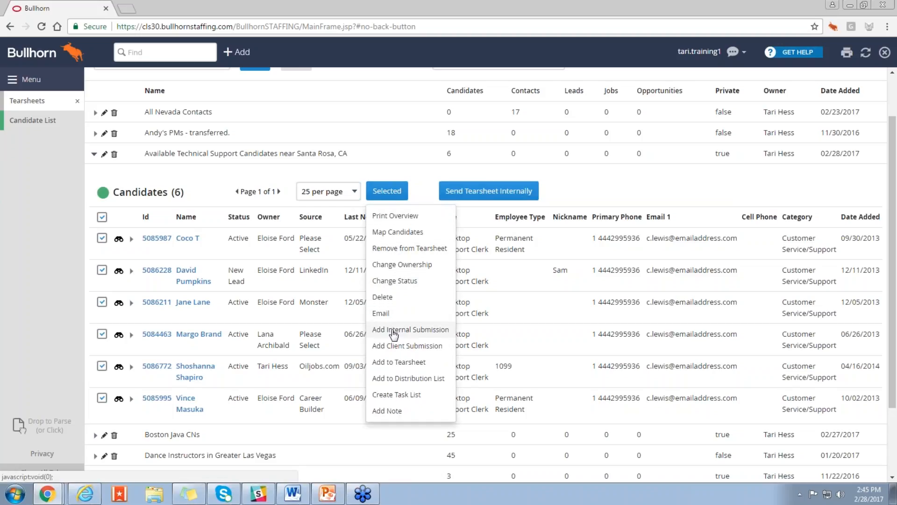
left_click(440, 332)
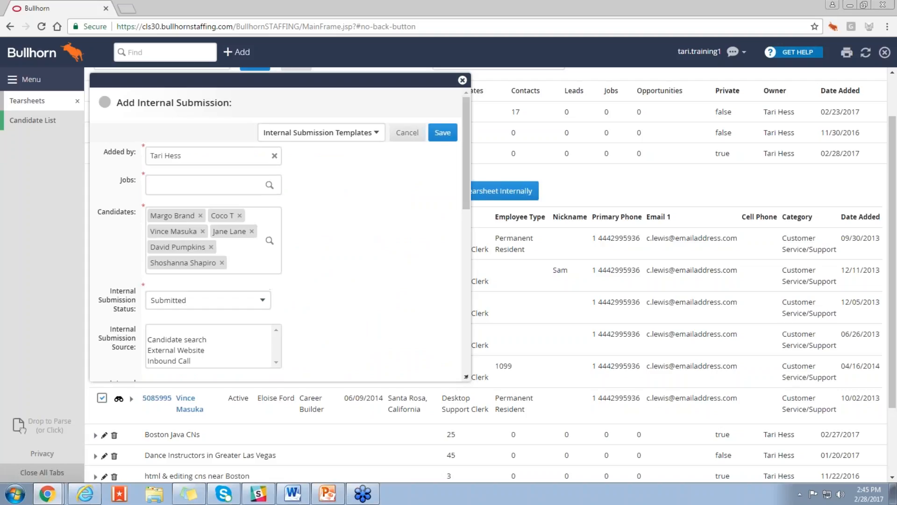
Step: Set the internal submission's job to #114799 - Technical Support Rep and save the submission
left_click(214, 189)
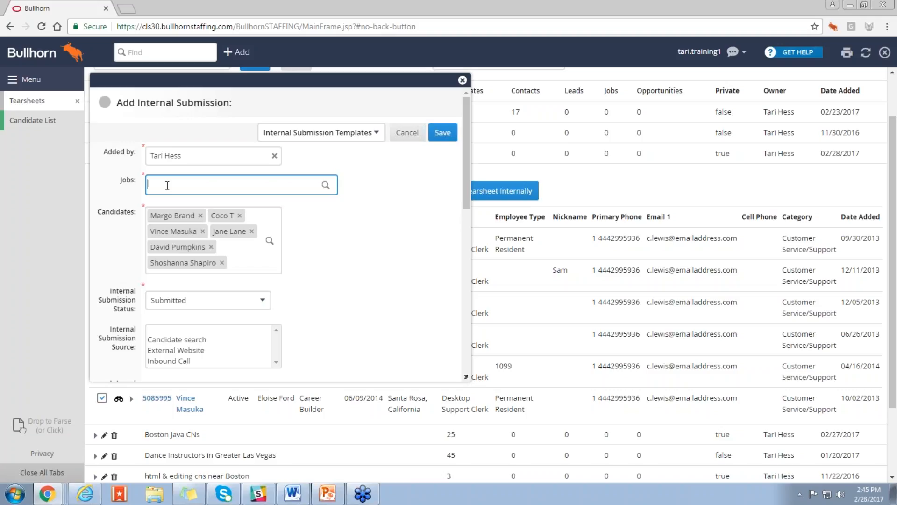
type("114799")
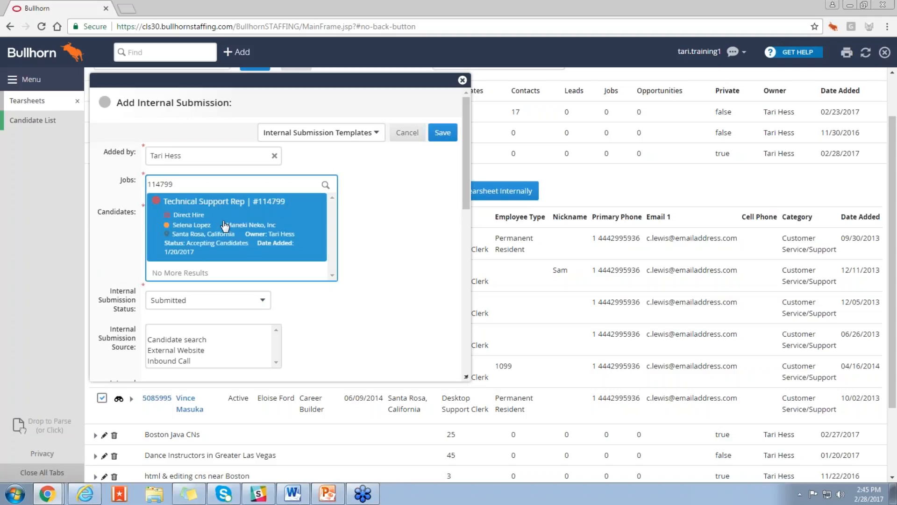
left_click(224, 227)
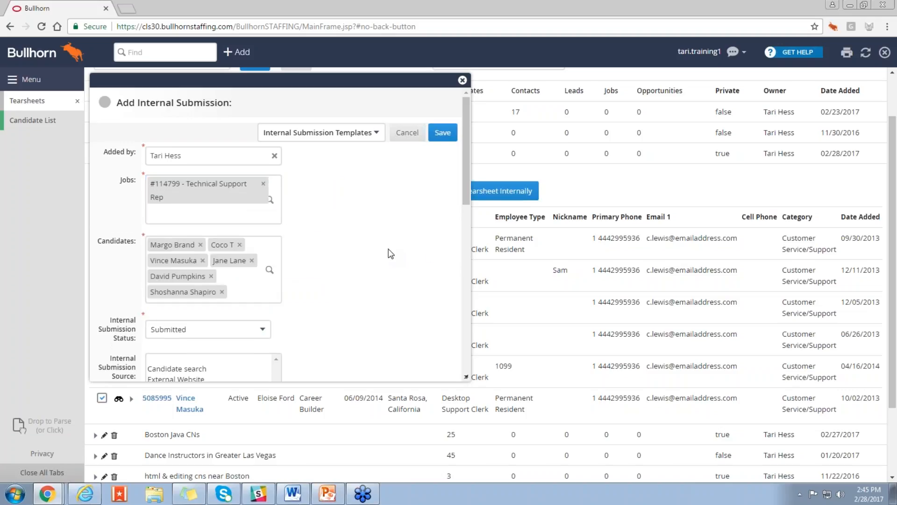
scroll(391, 253, "down", 1)
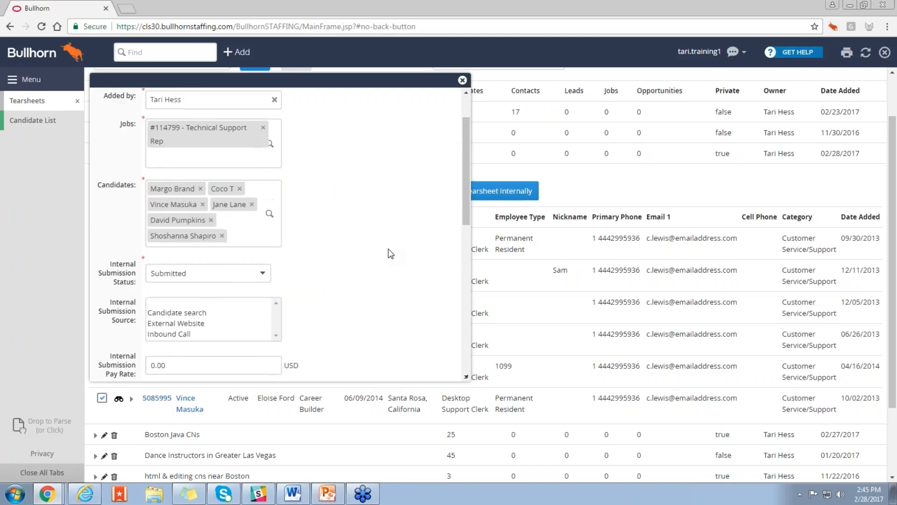
scroll(390, 253, "up", 1)
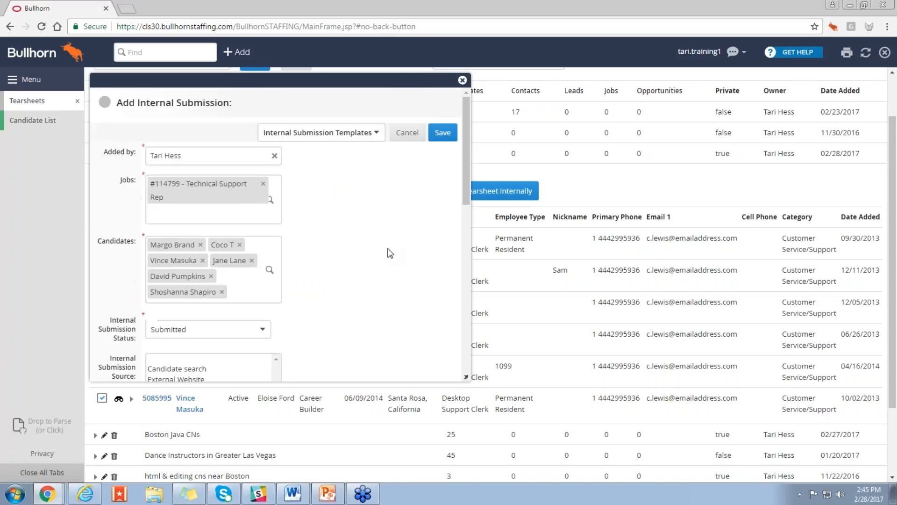
left_click(442, 136)
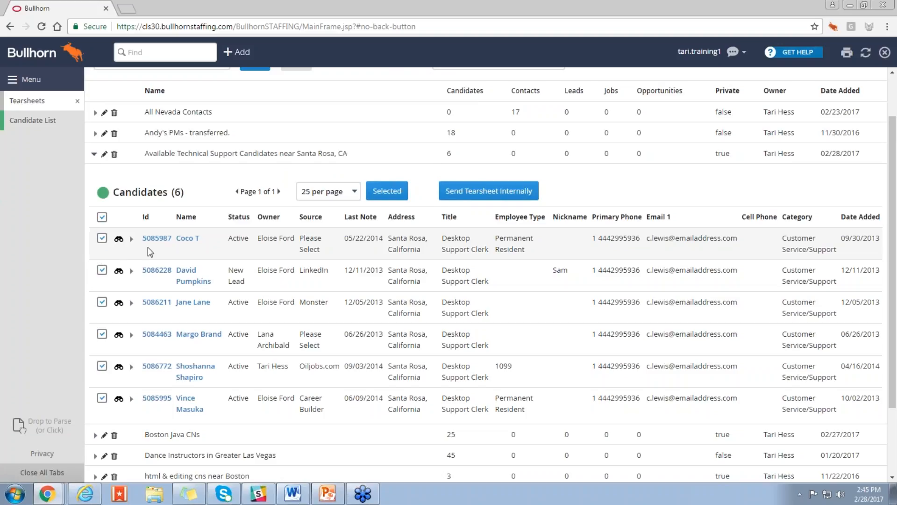
left_click(381, 201)
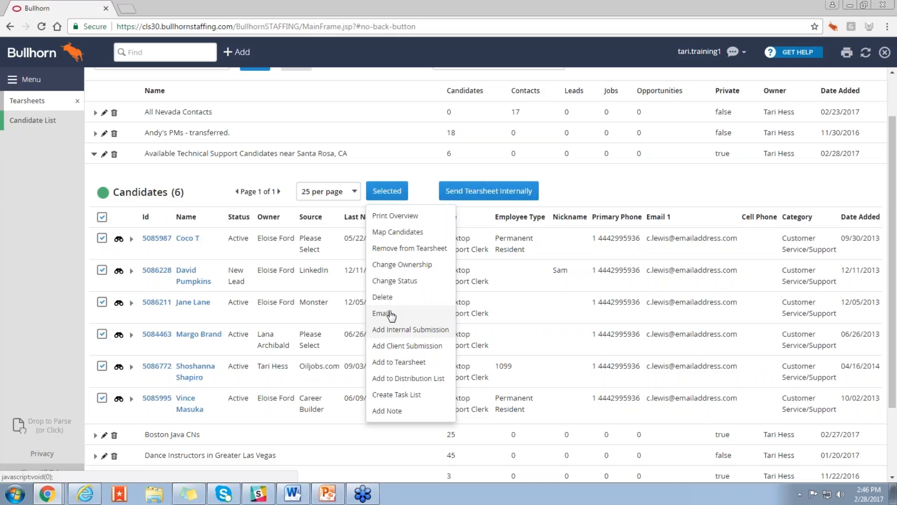
left_click(396, 379)
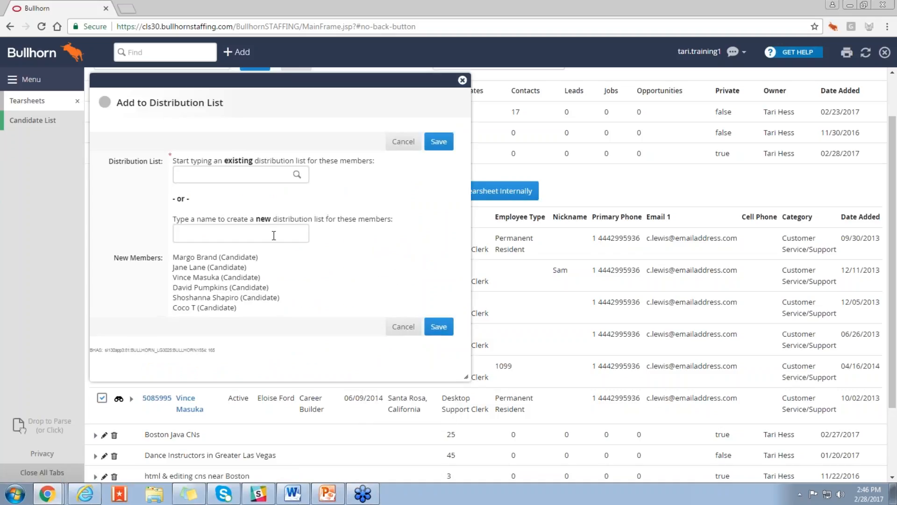
left_click(253, 179)
left_click(403, 142)
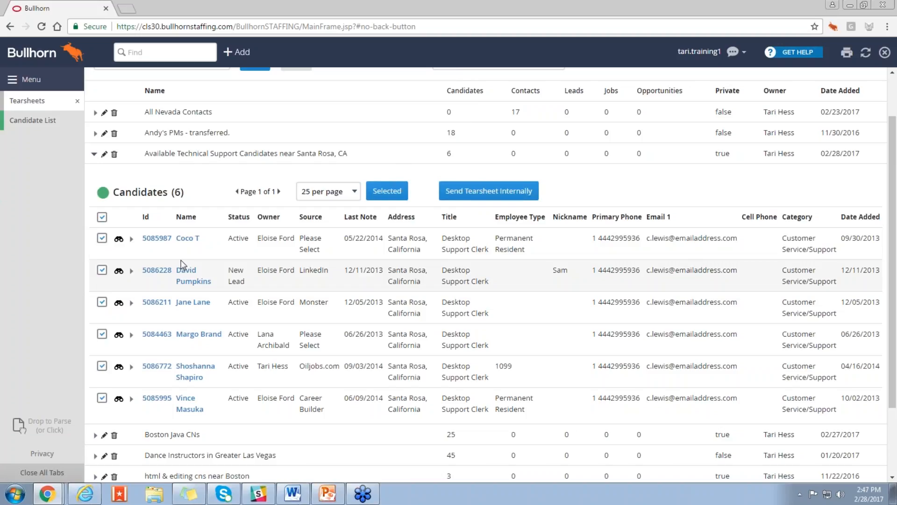
Step: Open the distribution lists and display the "dance instructors" list
left_click(53, 88)
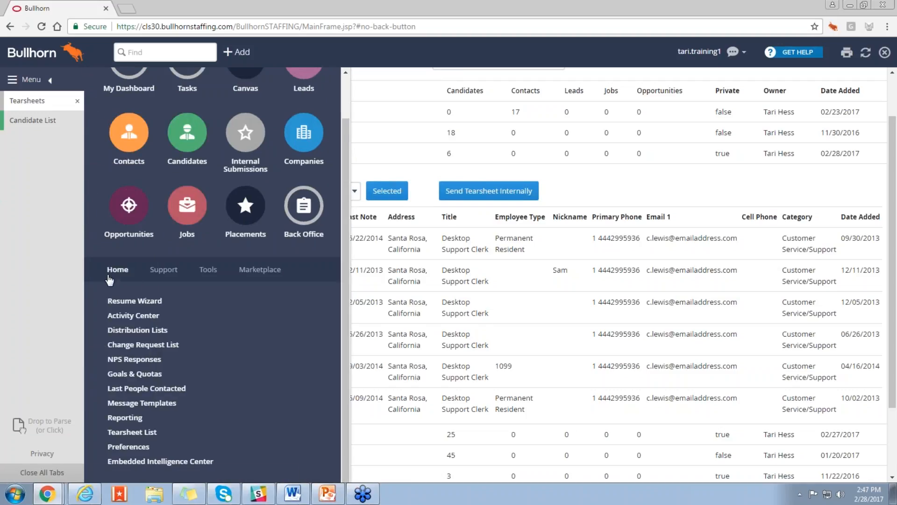
left_click(123, 333)
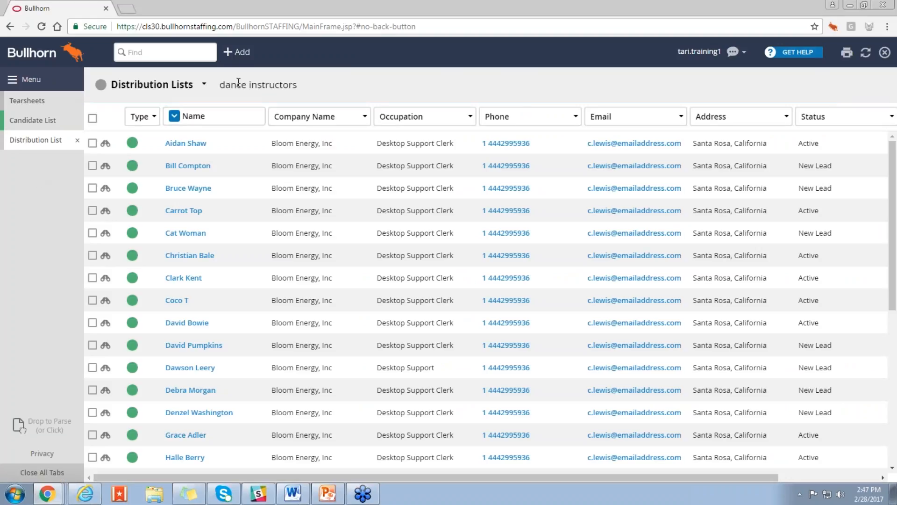
left_click(203, 84)
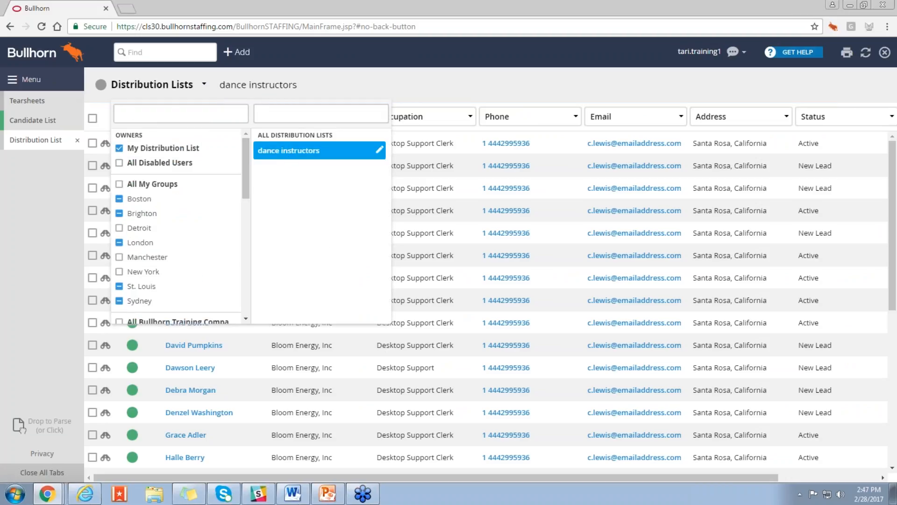
left_click(295, 150)
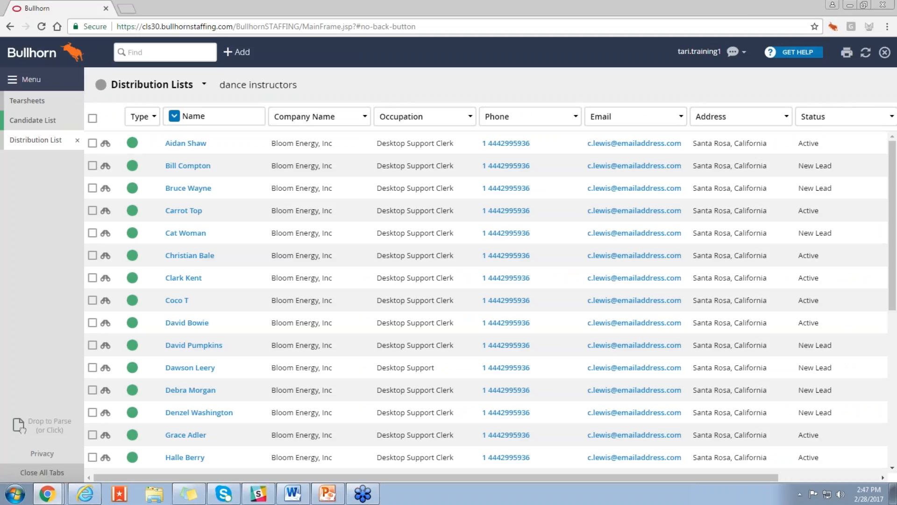
Step: Select all members shown in the "dance instructors" list and examine the bulk actions available for them
left_click(92, 119)
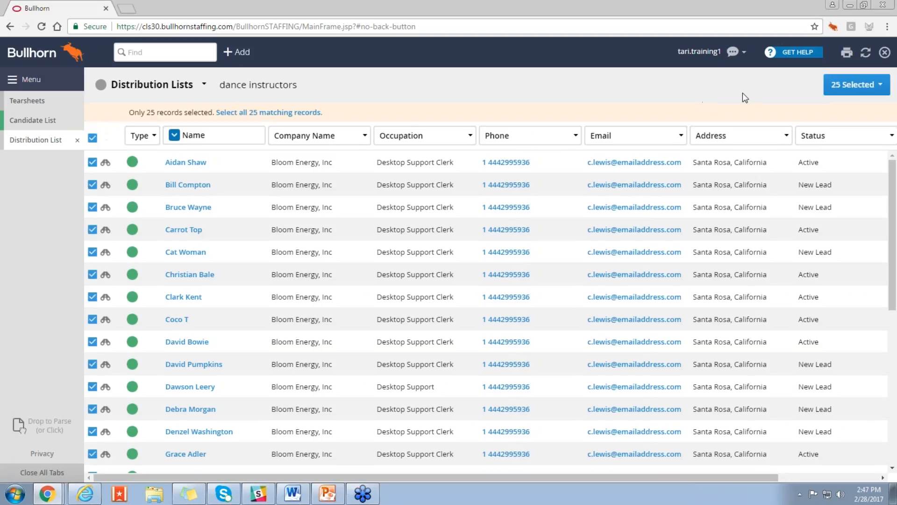
left_click(843, 93)
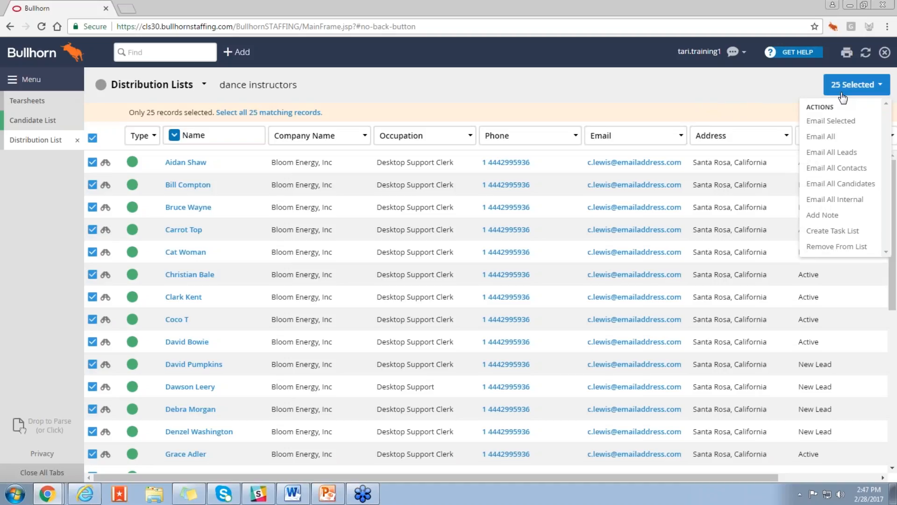
left_click(795, 91)
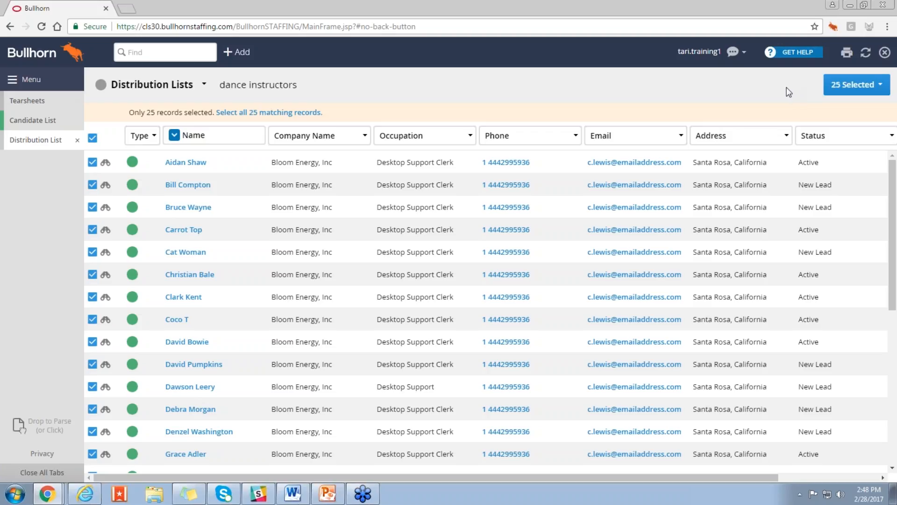
Step: Examine the Support resources in the main navigation and close it
left_click(48, 82)
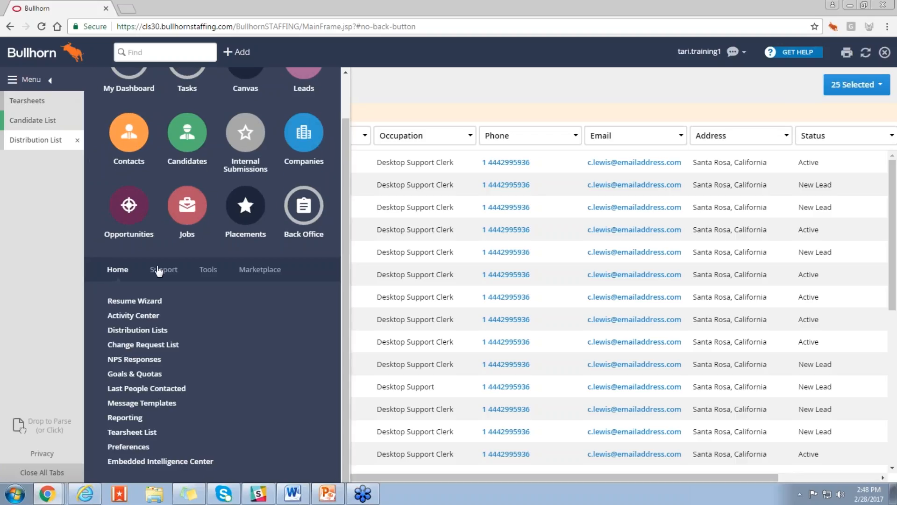
left_click(160, 326)
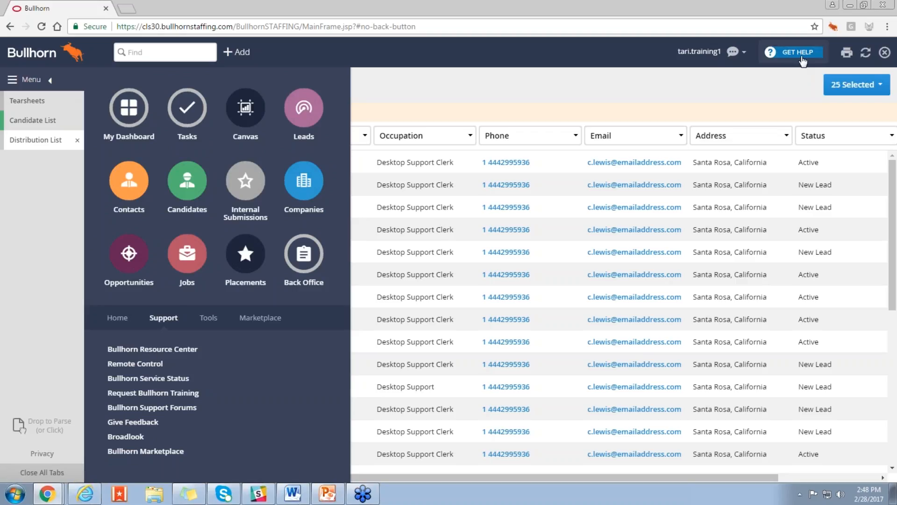
left_click(41, 84)
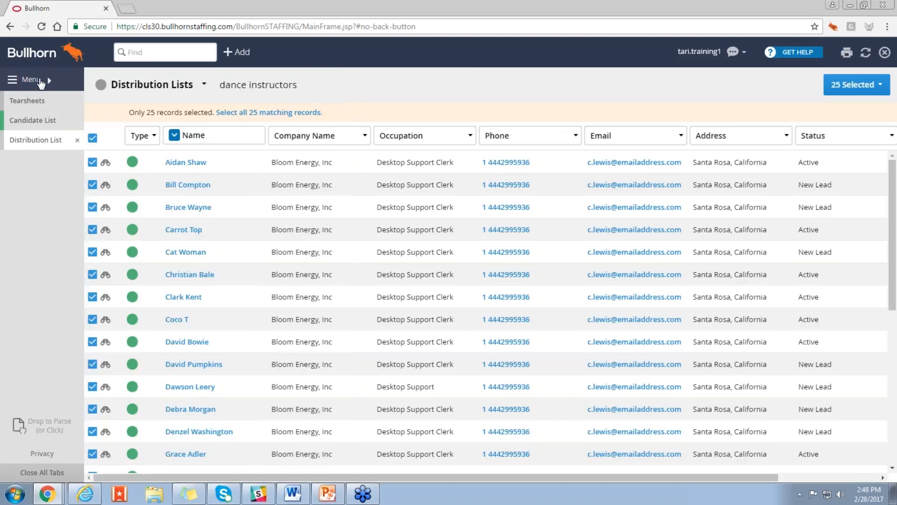
Step: Revisit the candidate list and return to the tearsheets, collapsing the Santa Rosa tearsheet and expanding Boston Java CNs to view its candidates
left_click(41, 122)
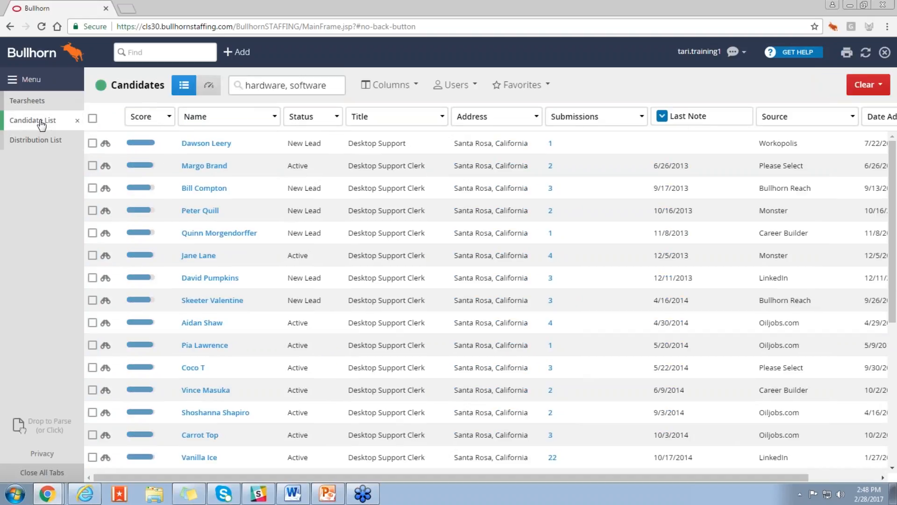
left_click(27, 101)
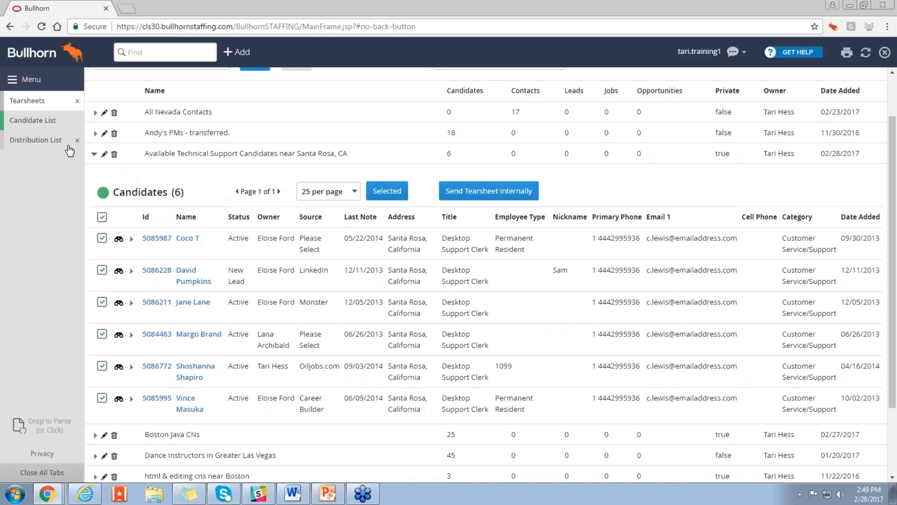
left_click(94, 154)
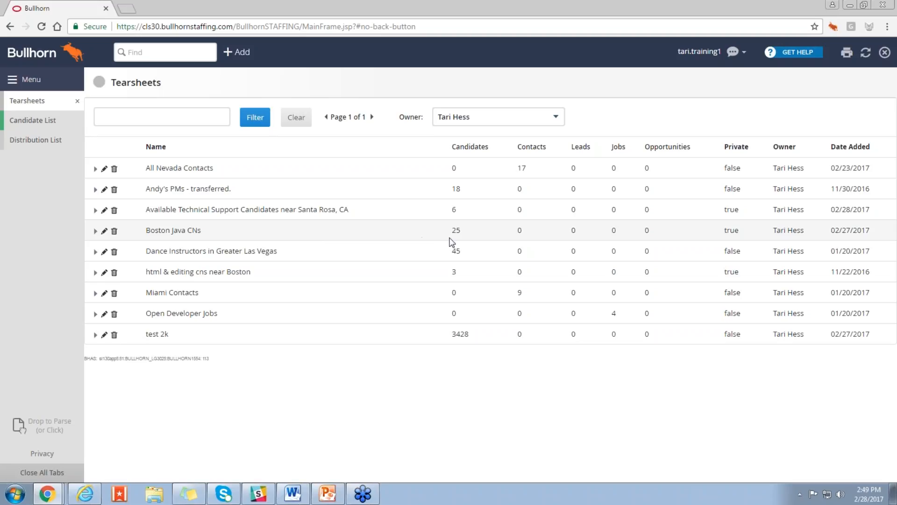
left_click(95, 231)
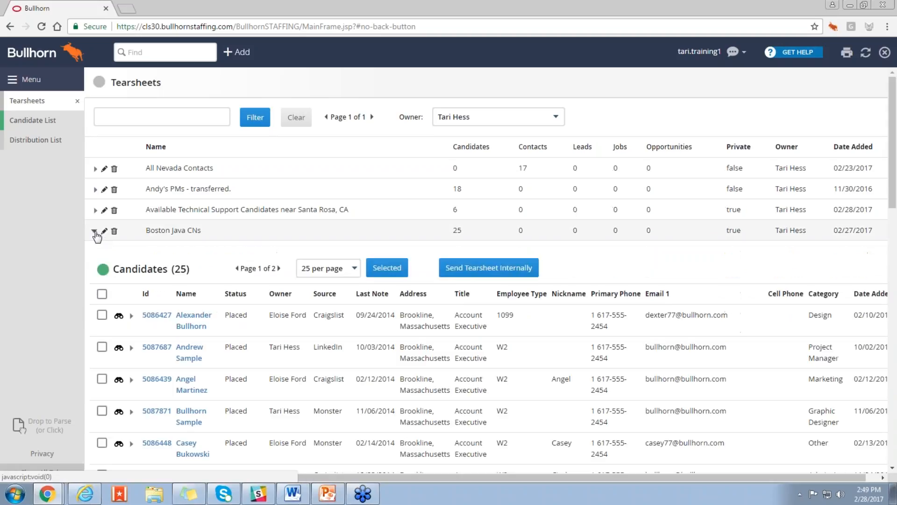
scroll(217, 299, "down", 3)
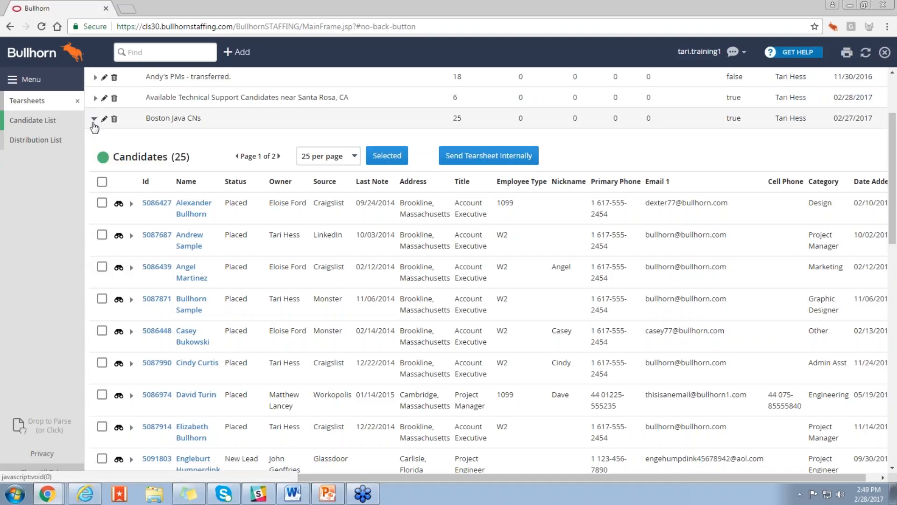
Step: Collapse the Boston Java CNs tearsheet, and in the candidate list search clear all criteria and remove the Address and Status fields
left_click(94, 119)
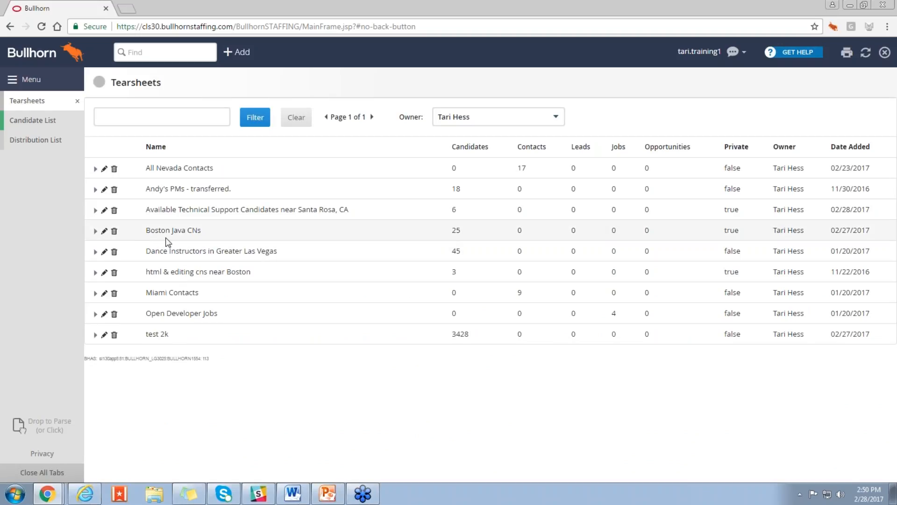
left_click(39, 123)
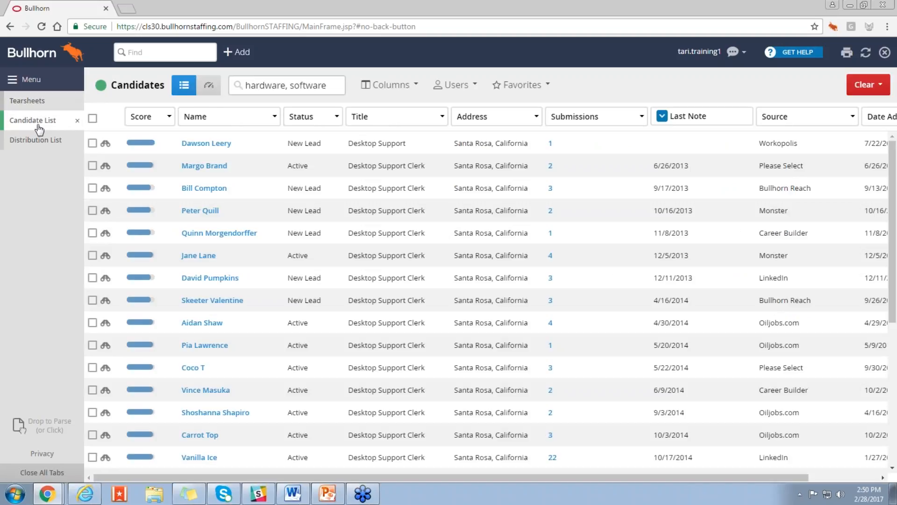
left_click(237, 87)
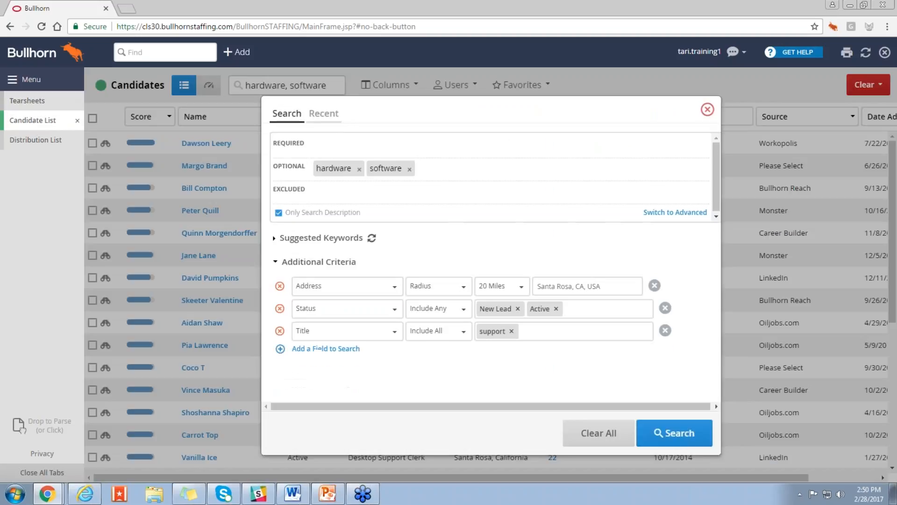
left_click(595, 437)
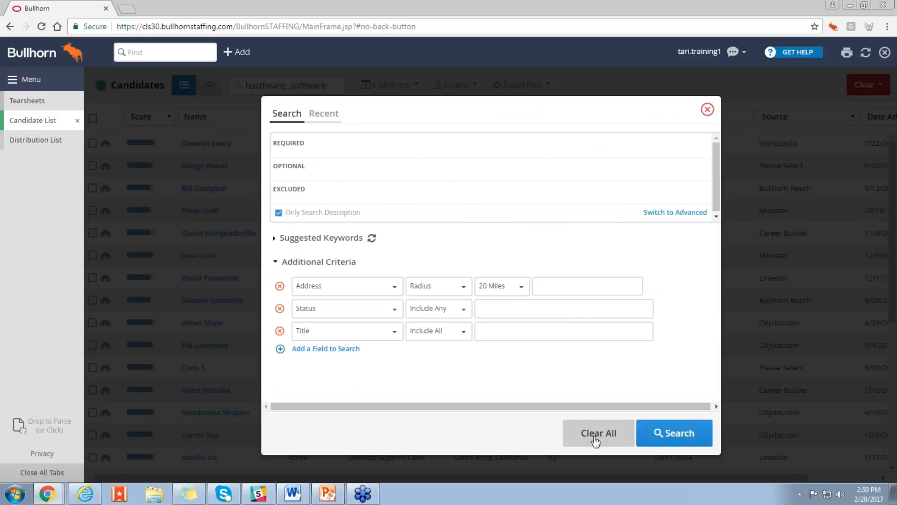
left_click(280, 286)
left_click(279, 286)
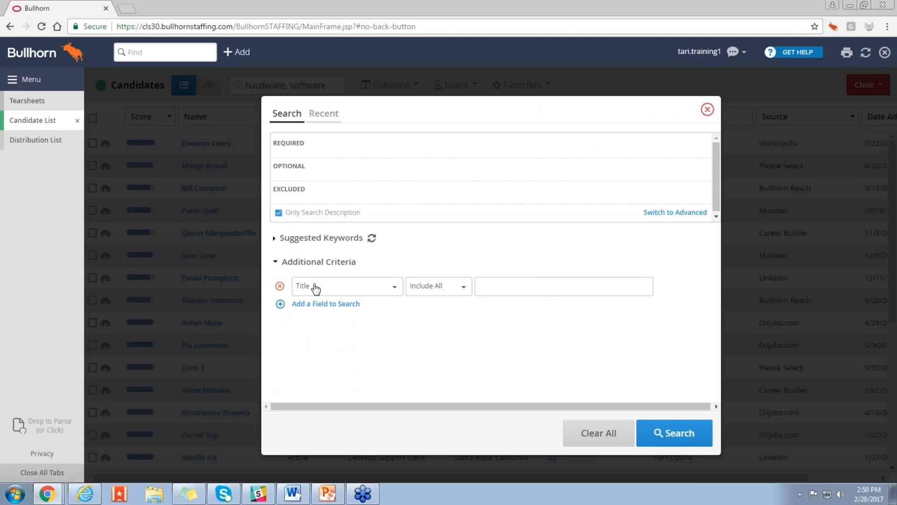
Step: Change the remaining Title search criterion to Tearsheets, including all of Boston Java CNs
left_click(346, 288)
type("tearsheets")
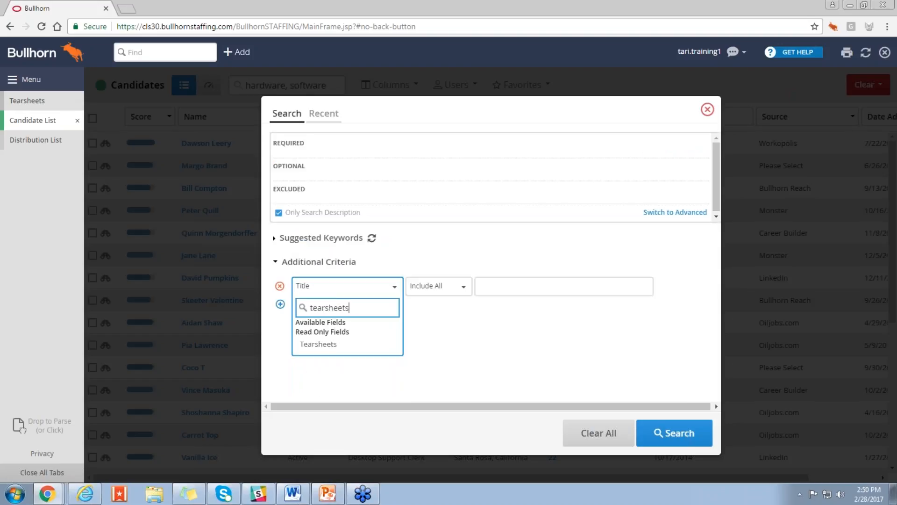
left_click(339, 345)
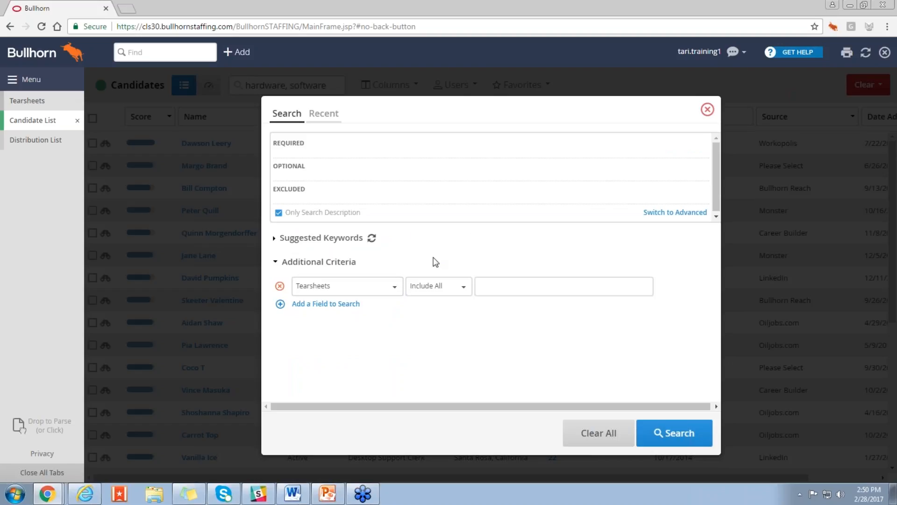
left_click(504, 281)
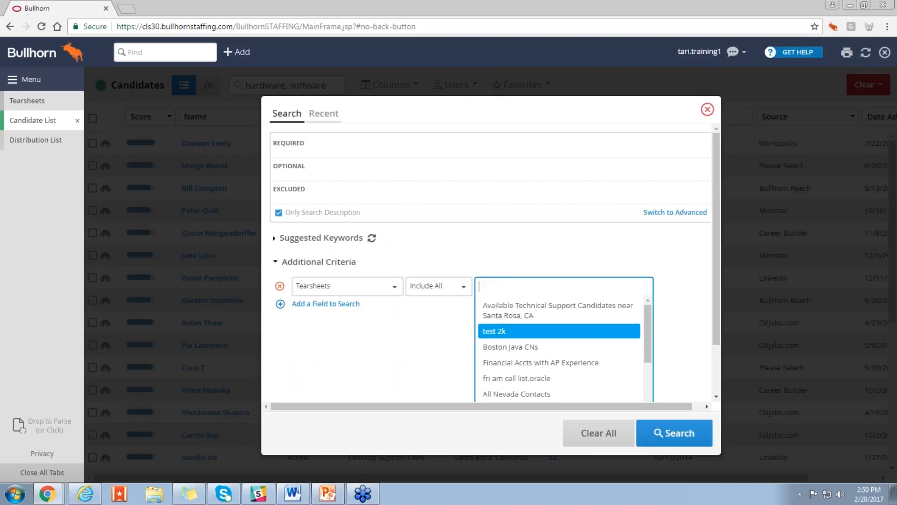
left_click(540, 348)
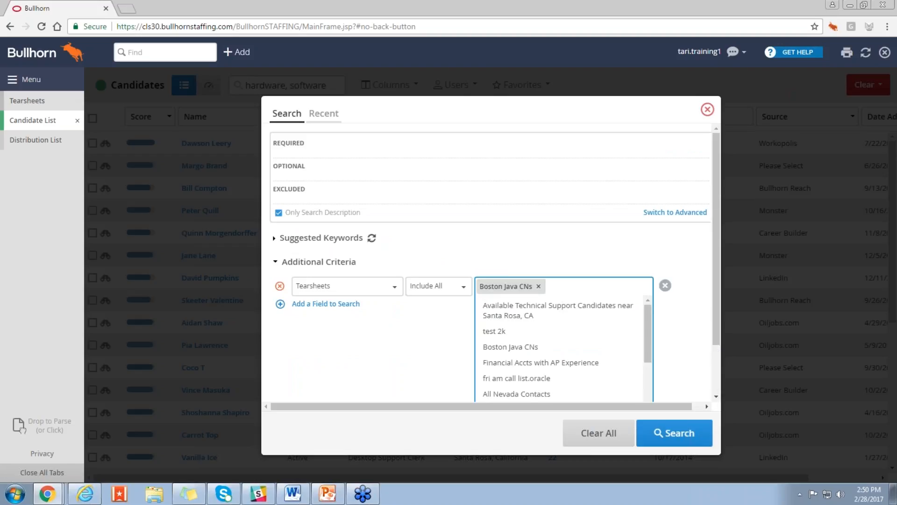
left_click(680, 320)
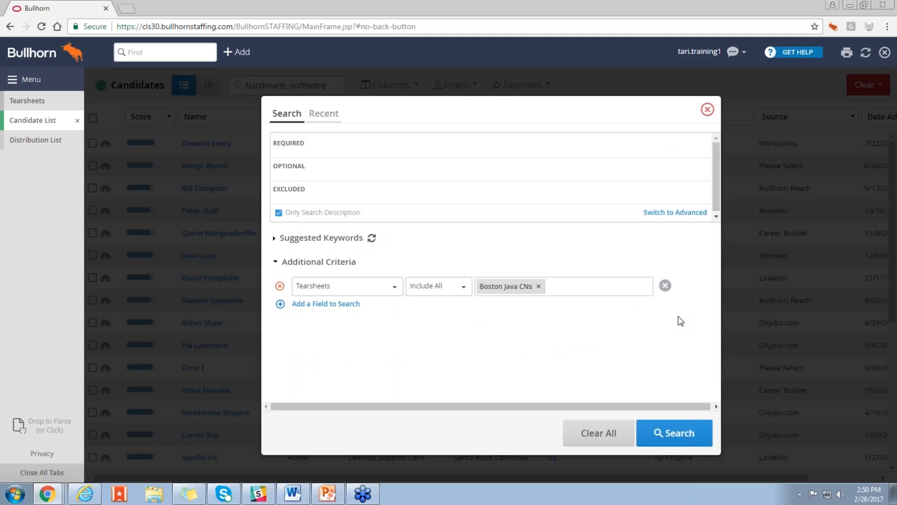
Step: Add a Status criterion to the candidate search that includes any New Lead
left_click(328, 304)
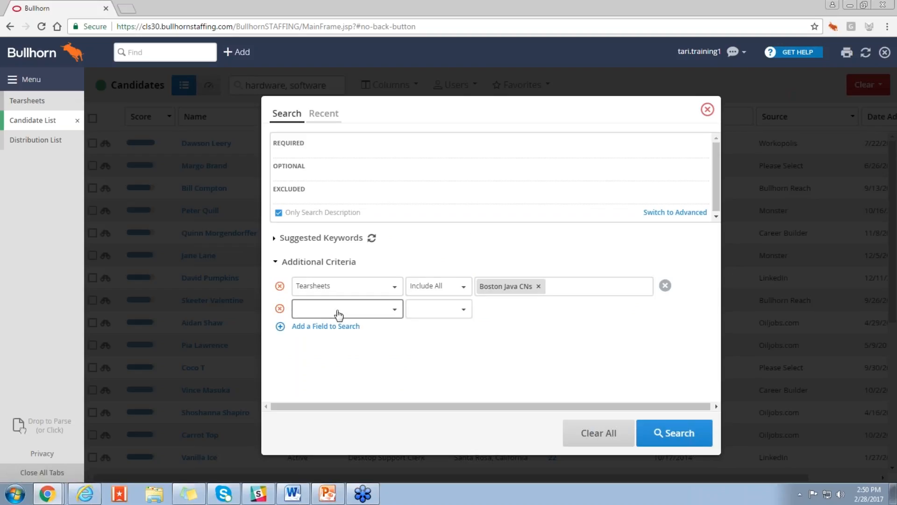
left_click(339, 314)
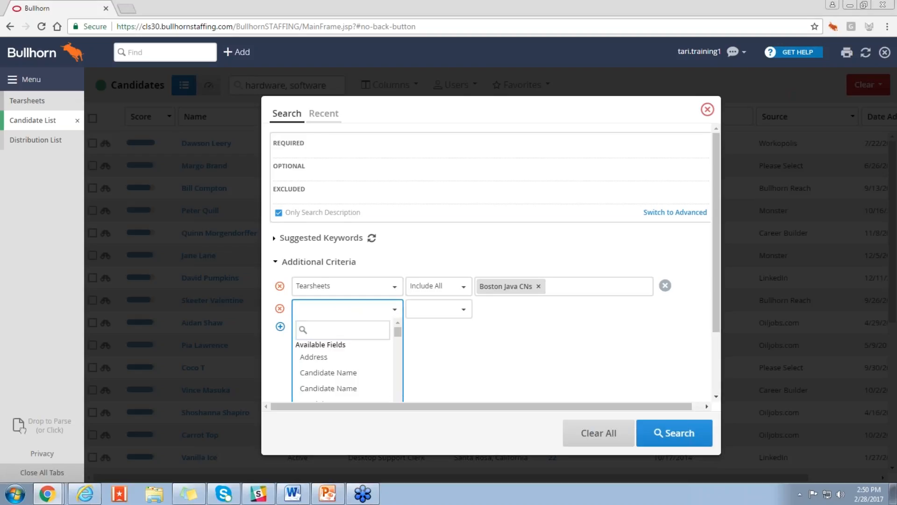
left_click(352, 331)
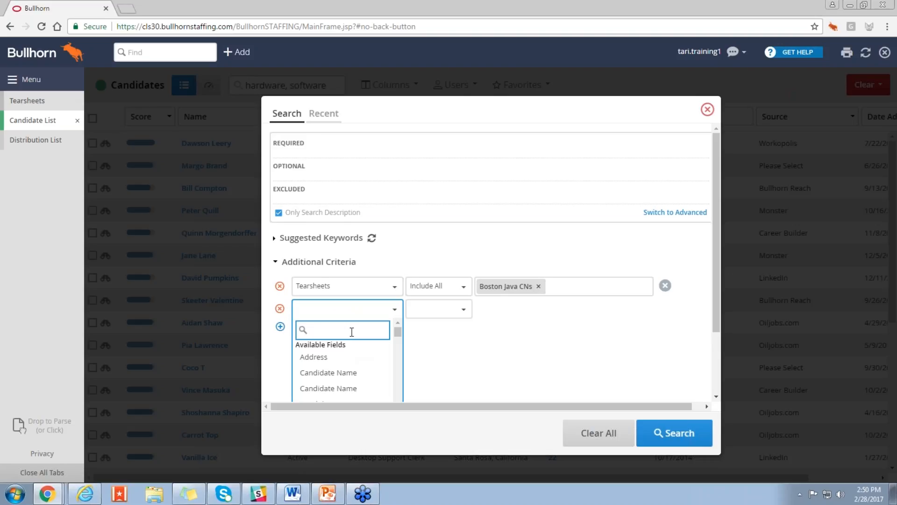
type("stat")
left_click(358, 359)
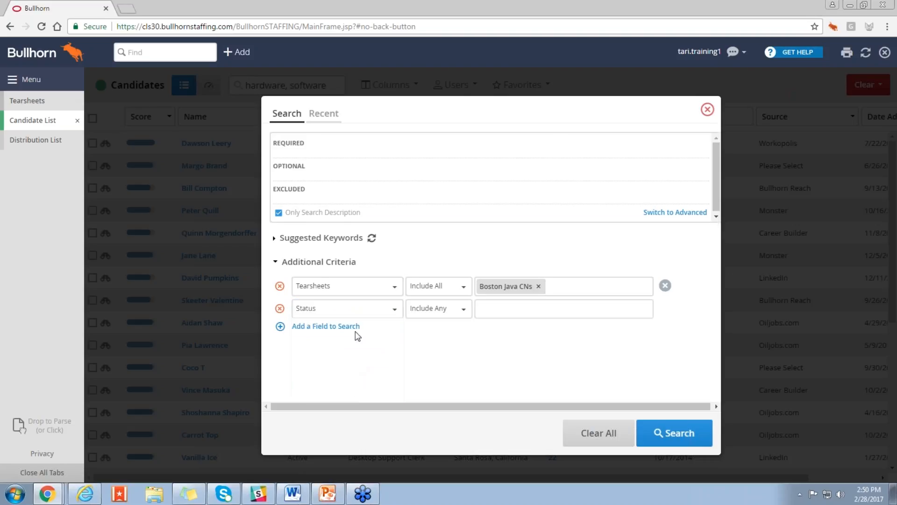
left_click(488, 308)
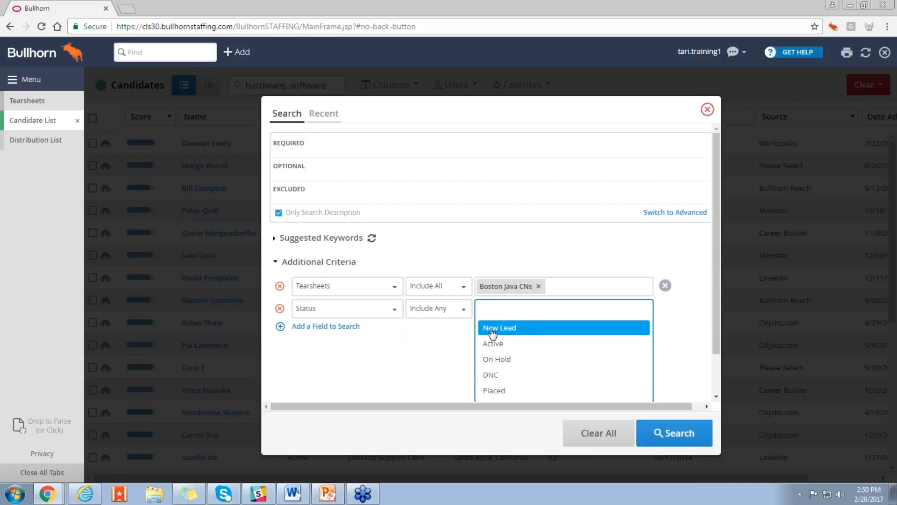
left_click(491, 328)
left_click(696, 332)
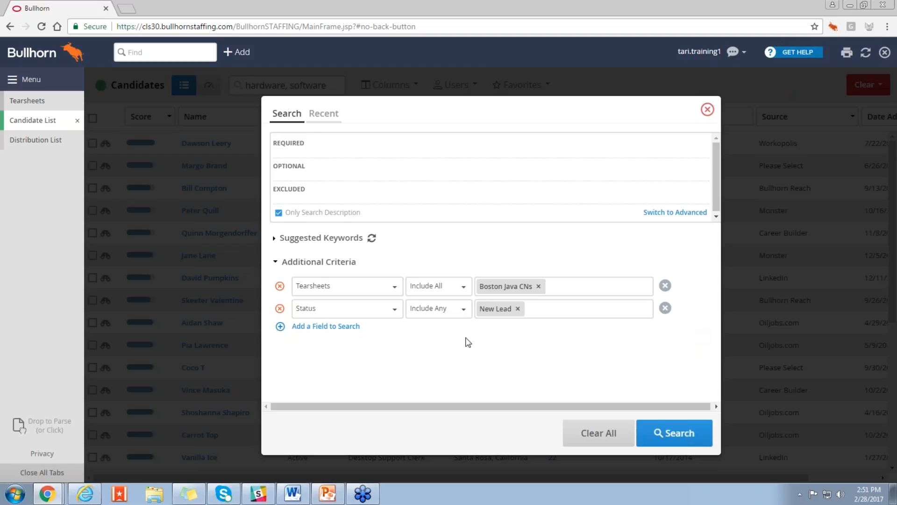
Step: Add a Current Salary criterion between 40000 and 60000 and run the candidate search
left_click(330, 326)
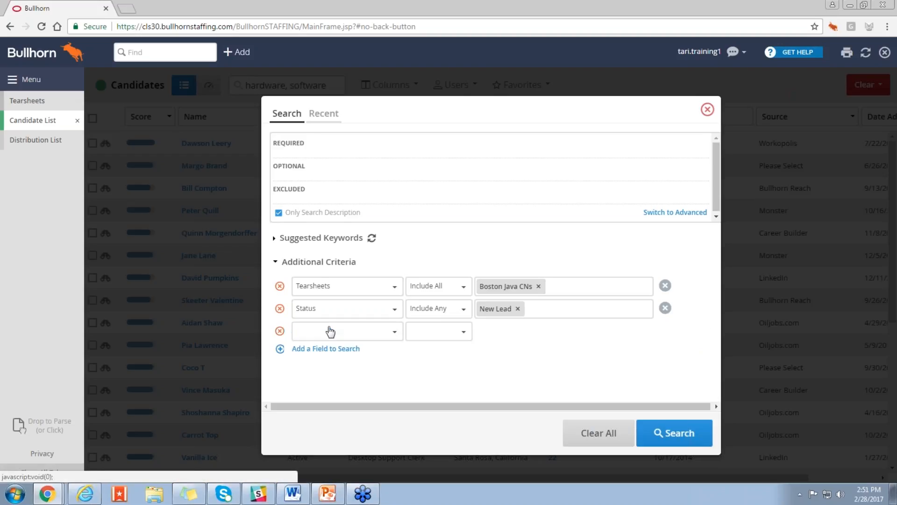
left_click(330, 331)
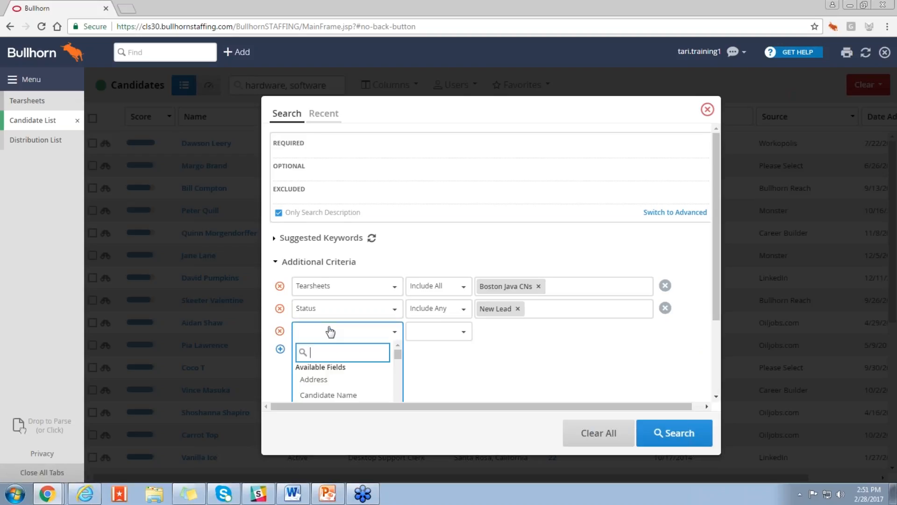
type("current")
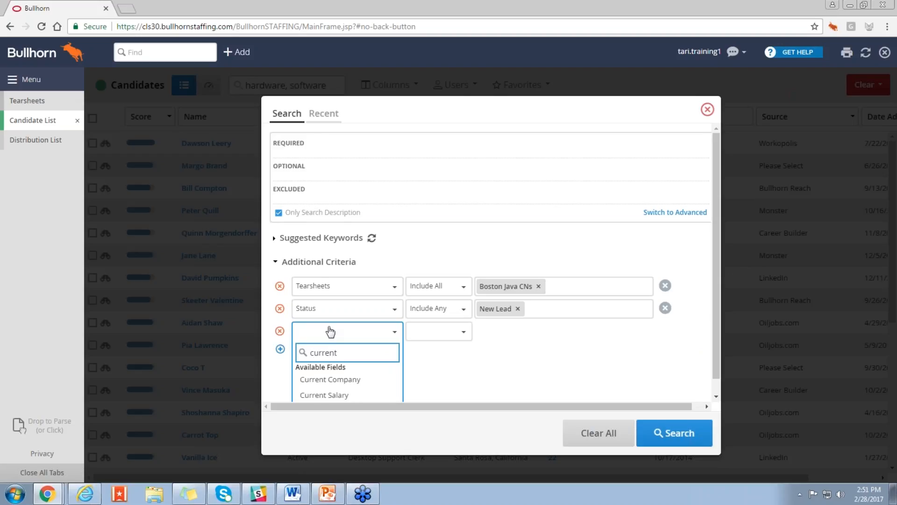
scroll(327, 353, "down", 1)
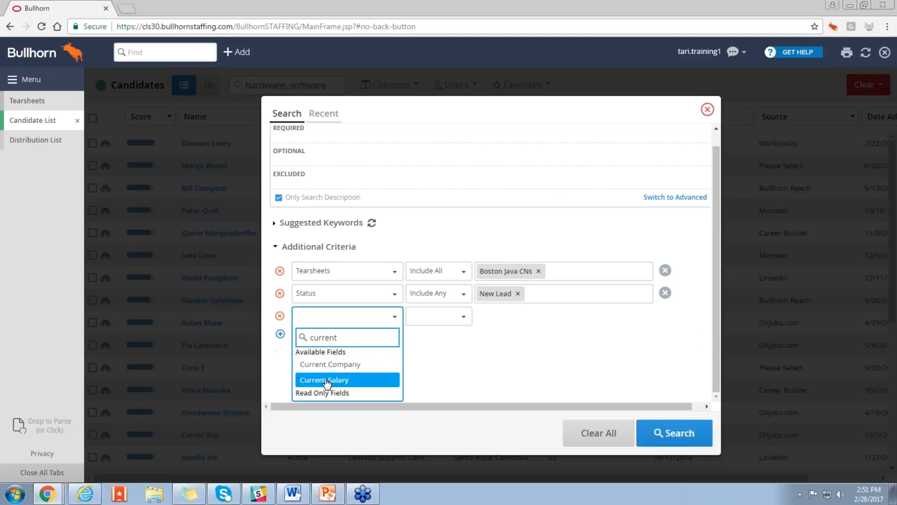
left_click(325, 380)
left_click(389, 377)
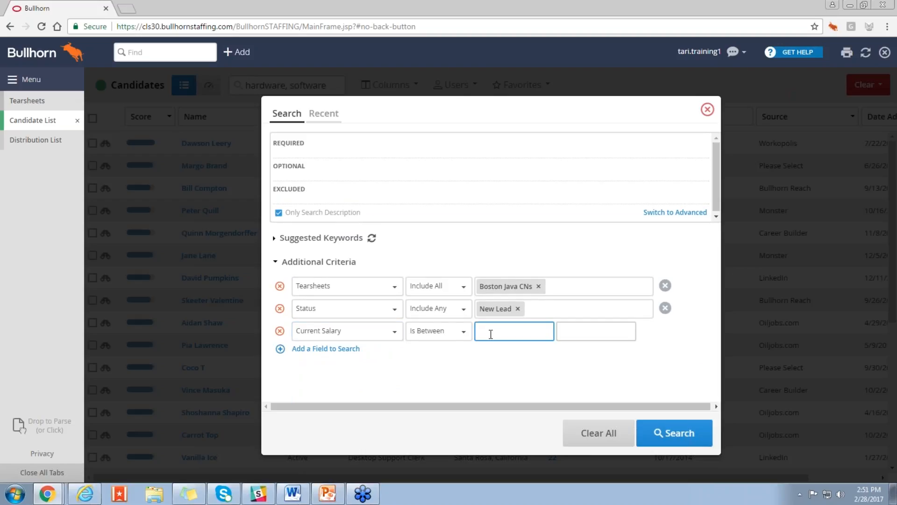
type("40000")
left_click(559, 331)
type("60000")
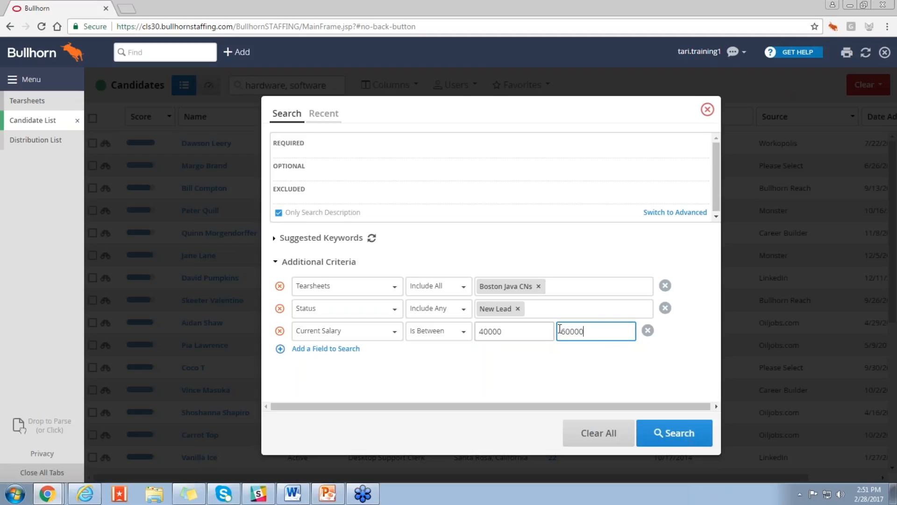
left_click(665, 435)
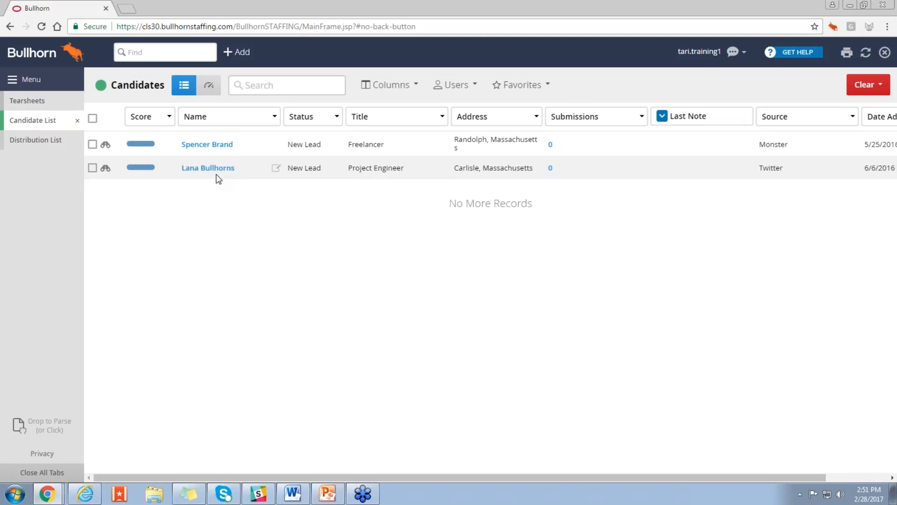
Step: Revisit the tearsheets overview and return to the filtered candidate list
left_click(38, 103)
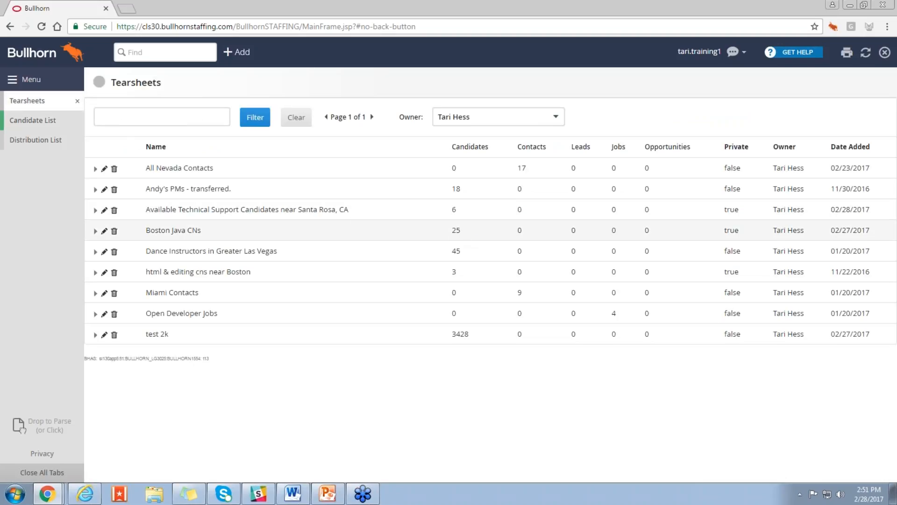
left_click(49, 120)
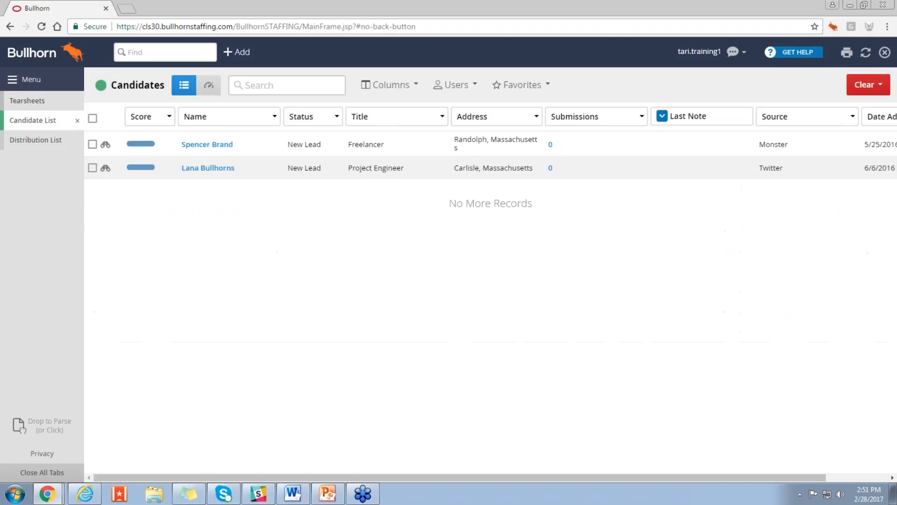
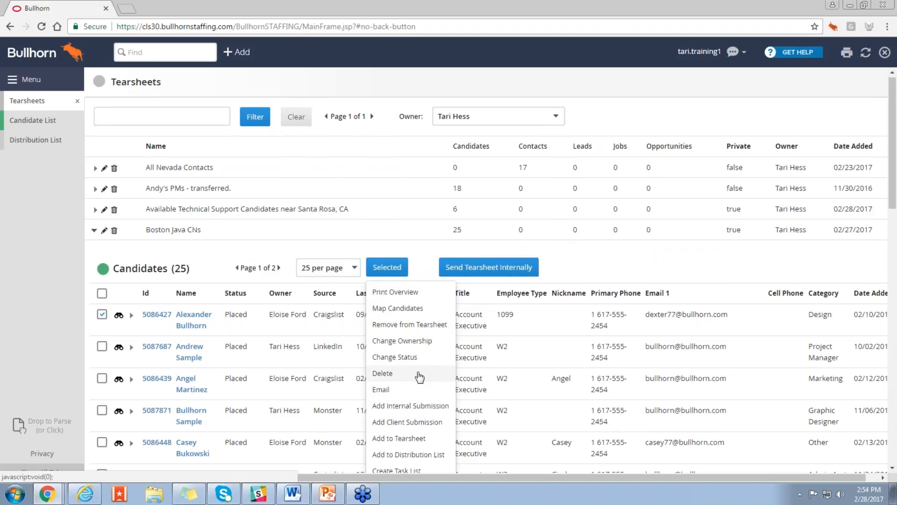
Step: Review the bulk actions for the selected Boston Java CNs candidate and examine which tearsheets are listed on that candidate's record
scroll(419, 374, "down", 1)
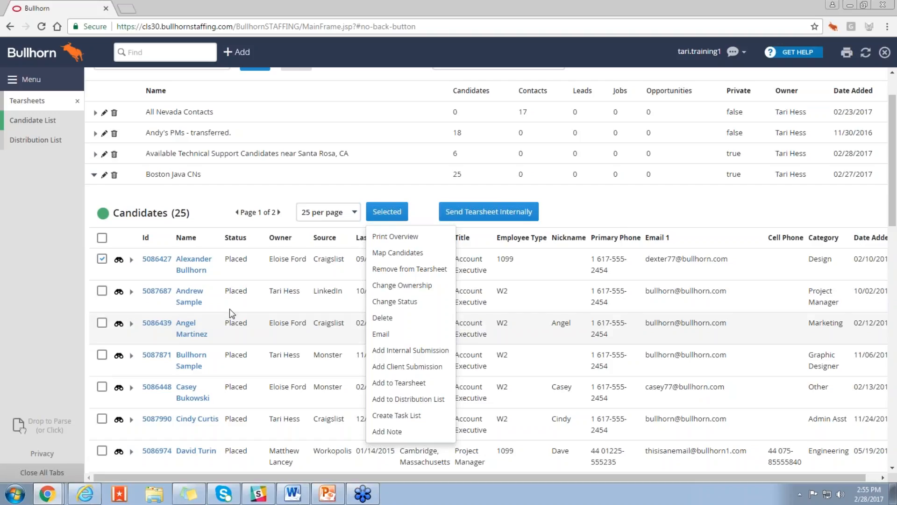
left_click(615, 220)
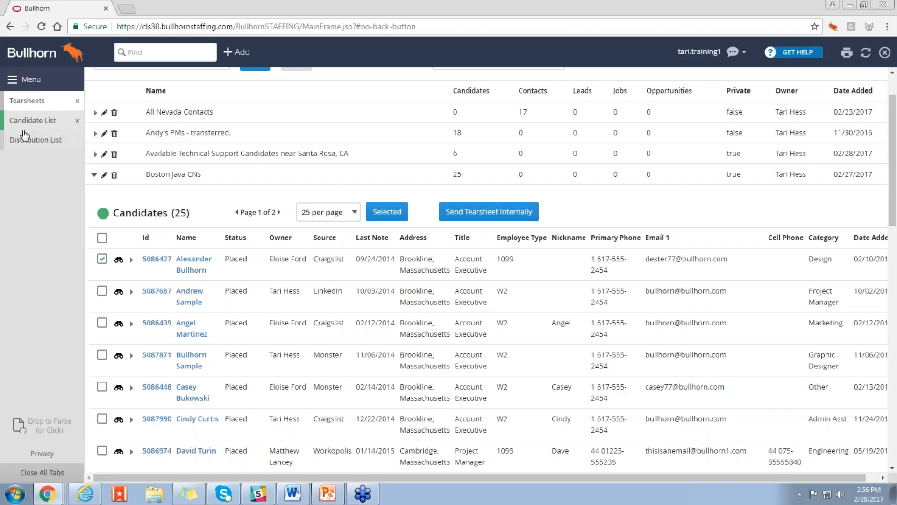
left_click(194, 264)
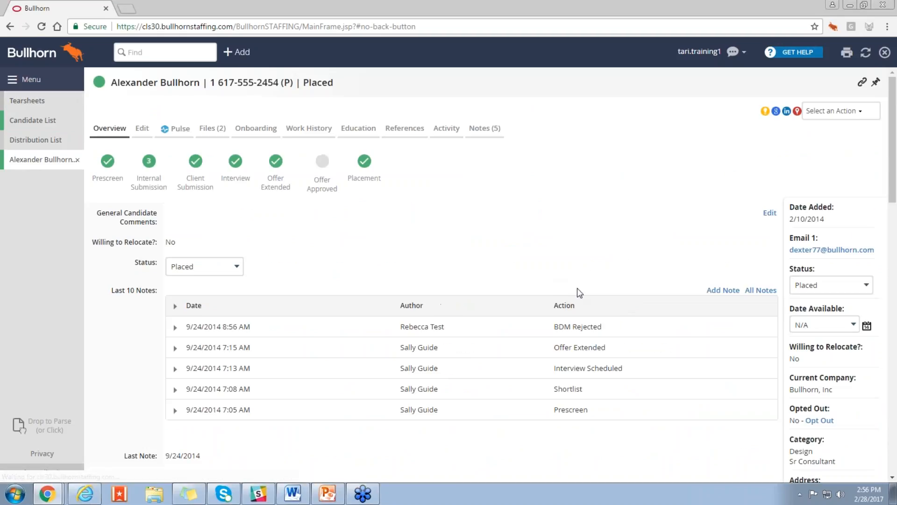
scroll(746, 330, "down", 2)
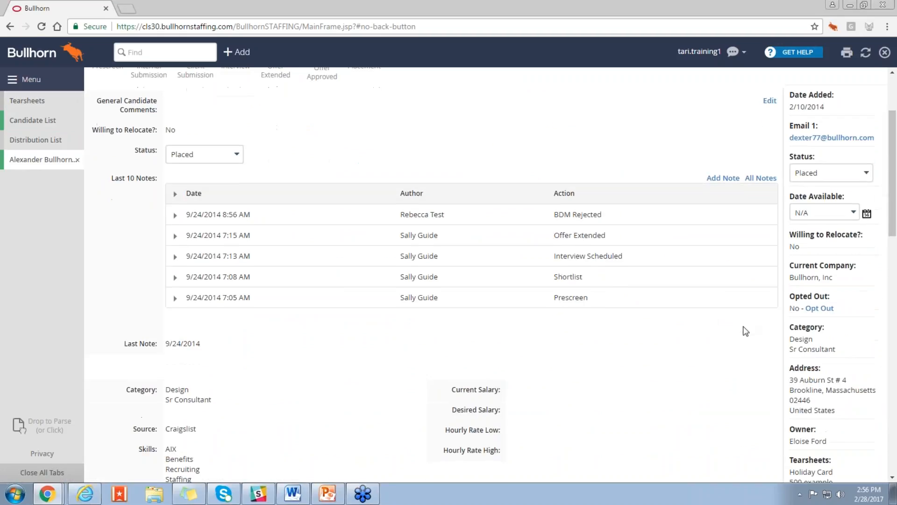
scroll(745, 331, "down", 2)
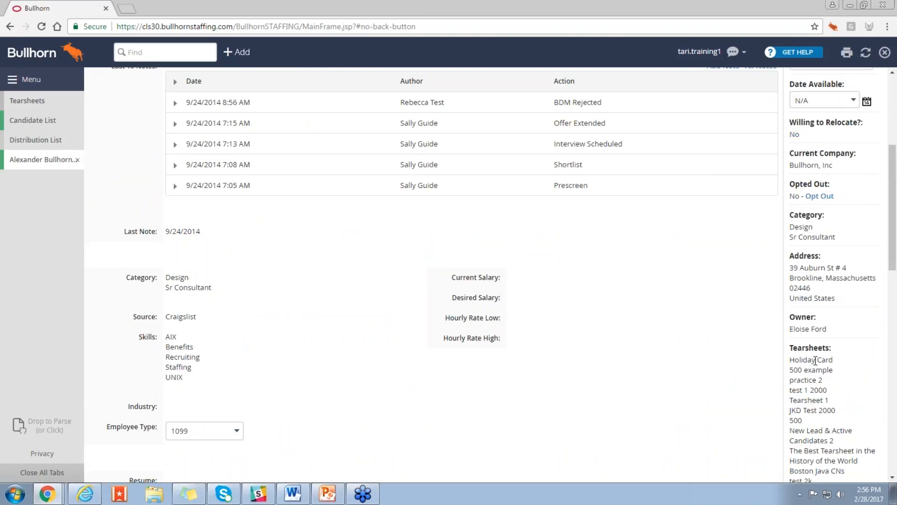
left_click(20, 111)
Step: Return to the selected candidate's bulk actions and collapse the Boston Java CNs tearsheet
left_click(102, 259)
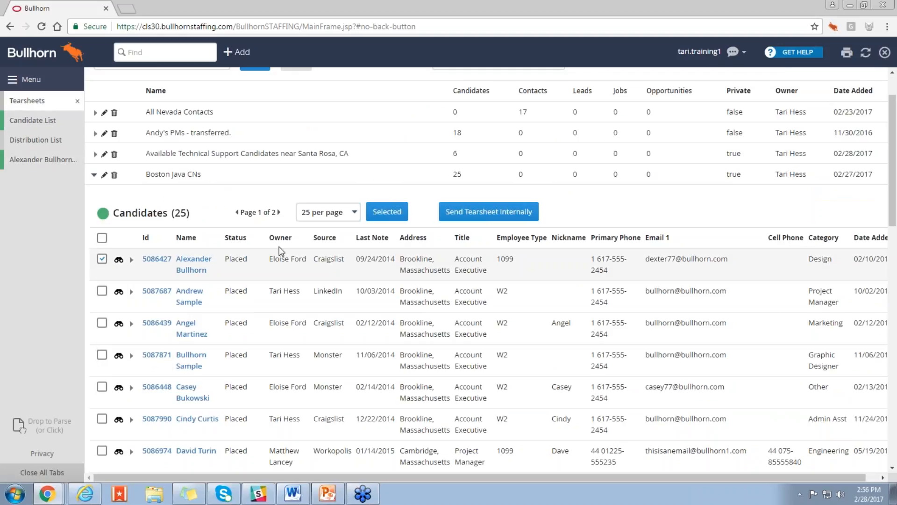
left_click(387, 211)
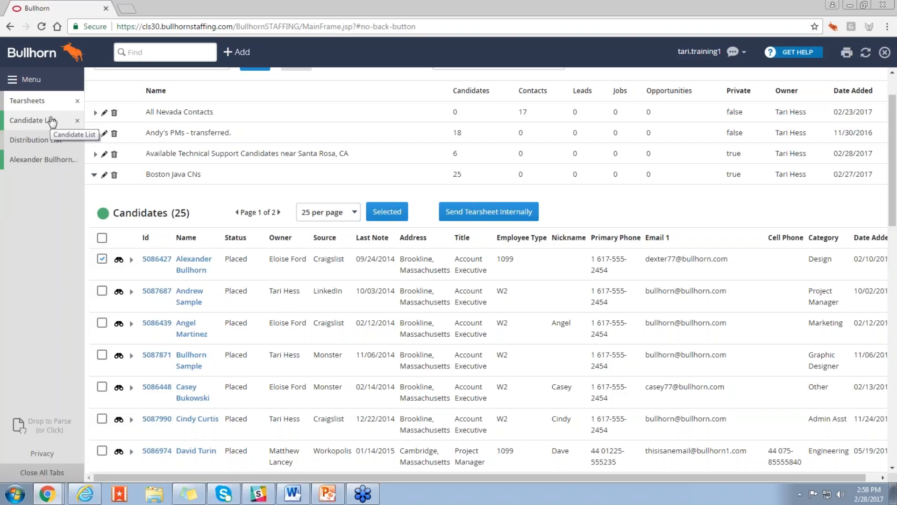
left_click(94, 175)
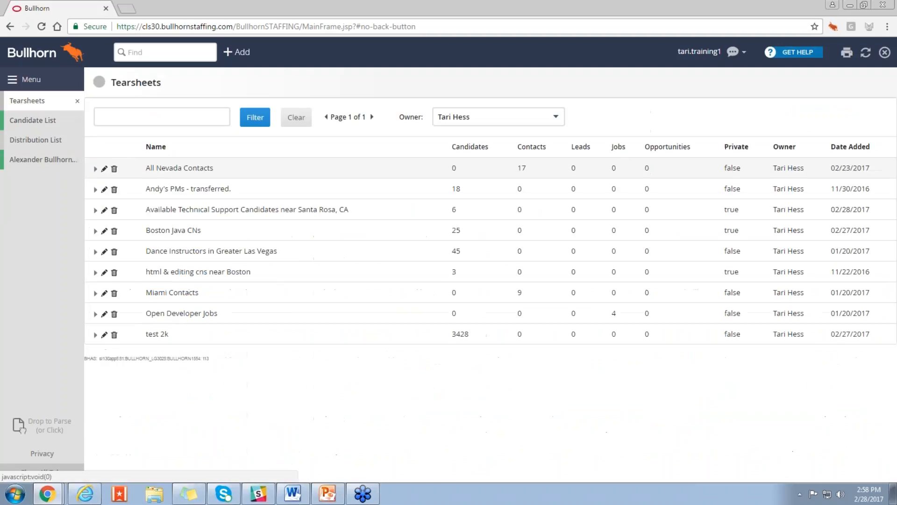
Step: Rename the All Nevada Contacts tearsheet to "All Awaesome Nevada Contacts" and save it
left_click(105, 169)
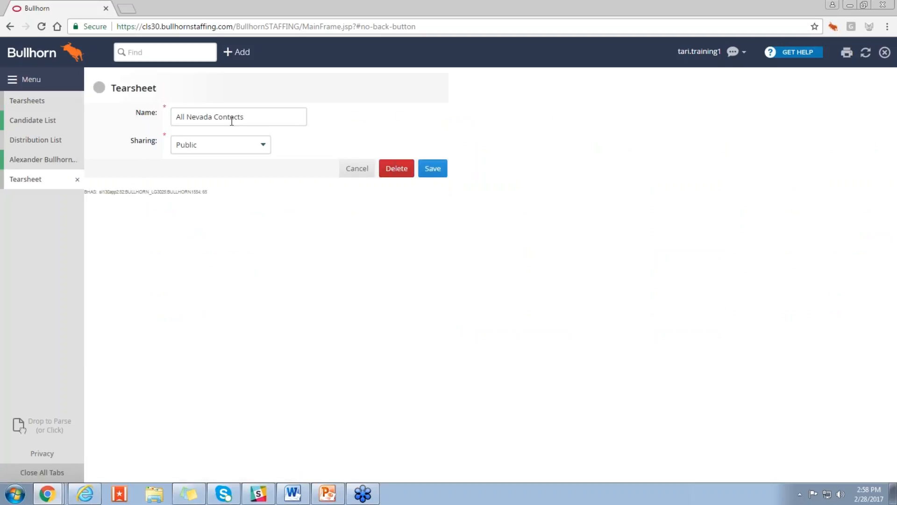
left_click(260, 118)
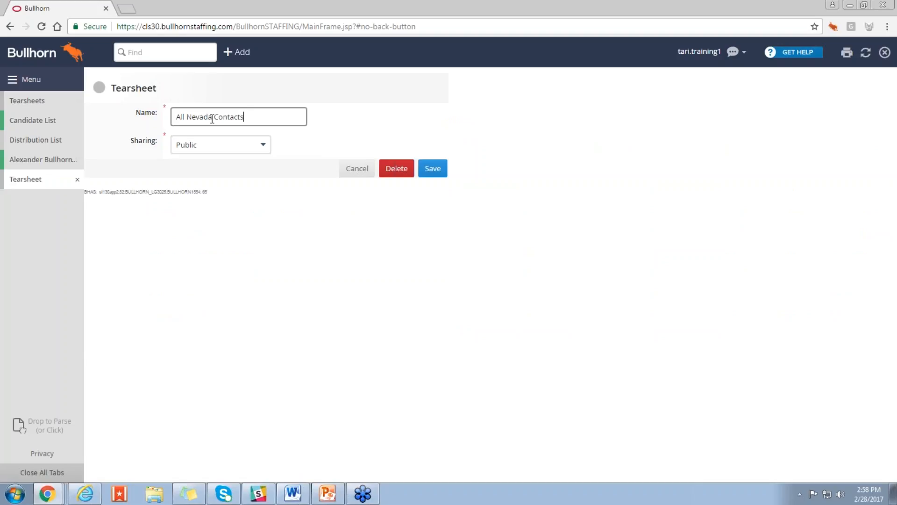
left_click(187, 119)
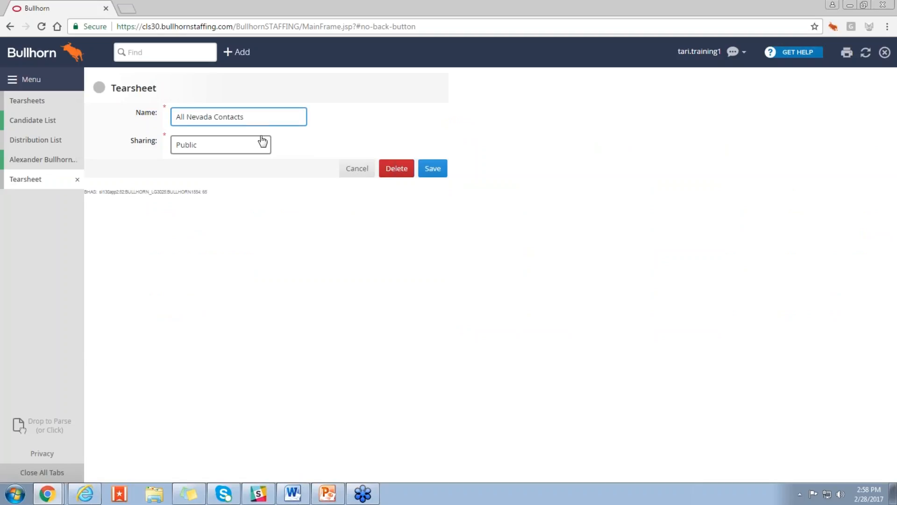
type("Awaes")
key("BackSpace")
key("BackSpace")
key("BackSpace")
type("esome")
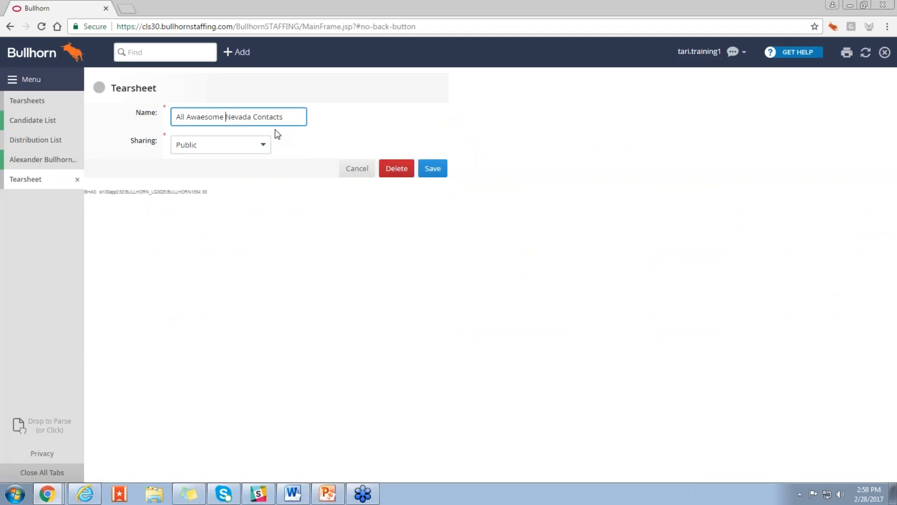
left_click(433, 169)
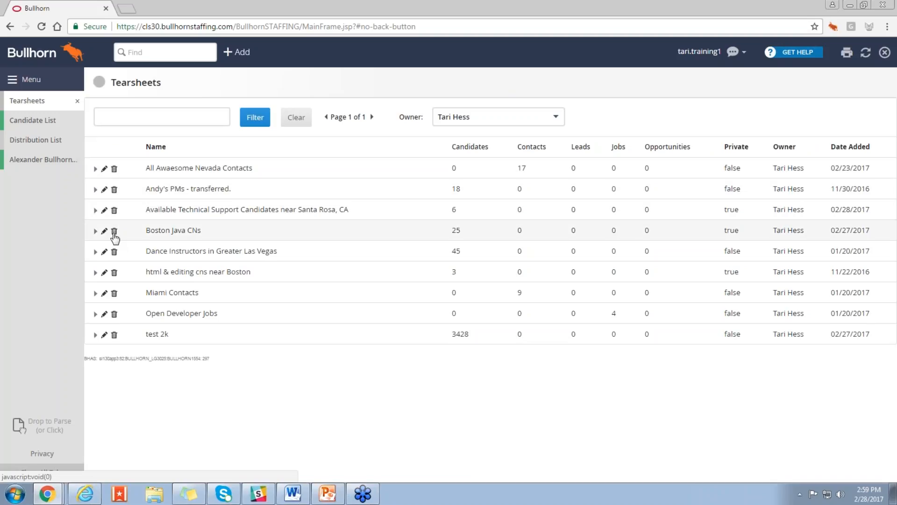
Step: Delete the tearsheet "Available Technical Support Candidates near Santa Rosa, CA" and confirm the removal
left_click(114, 210)
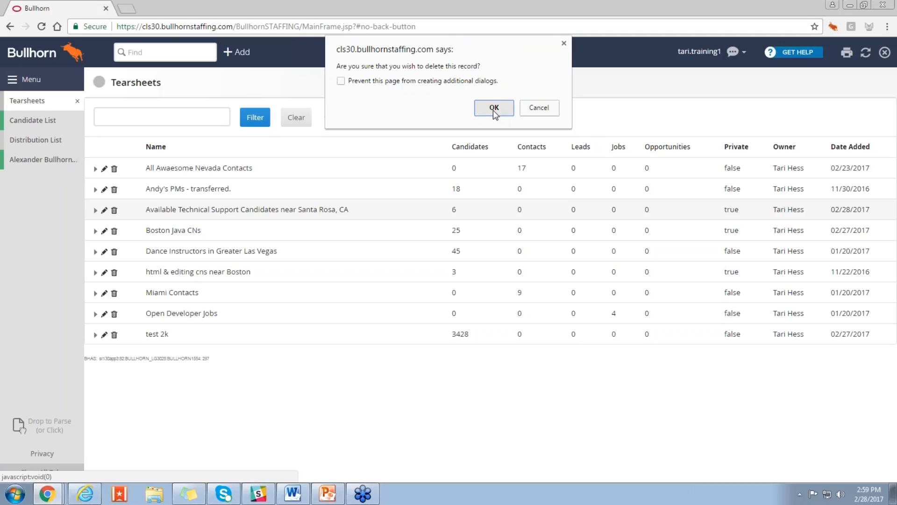
left_click(494, 109)
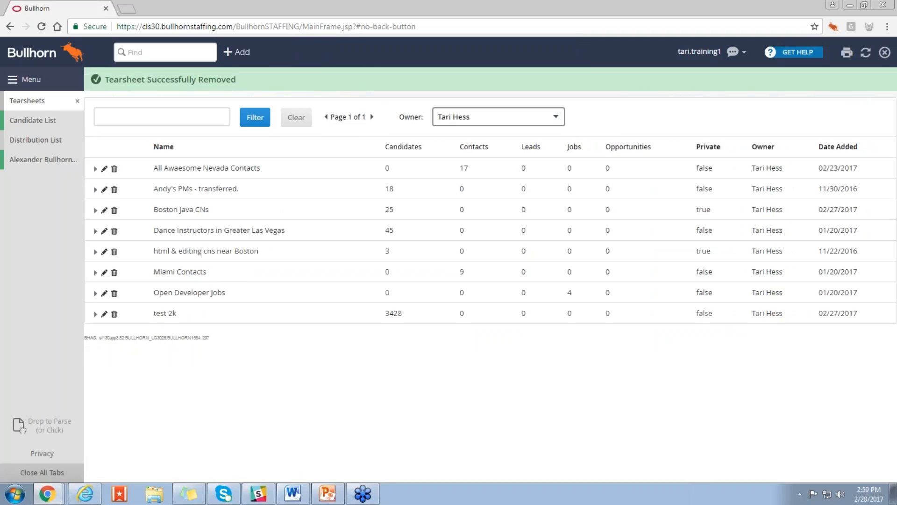